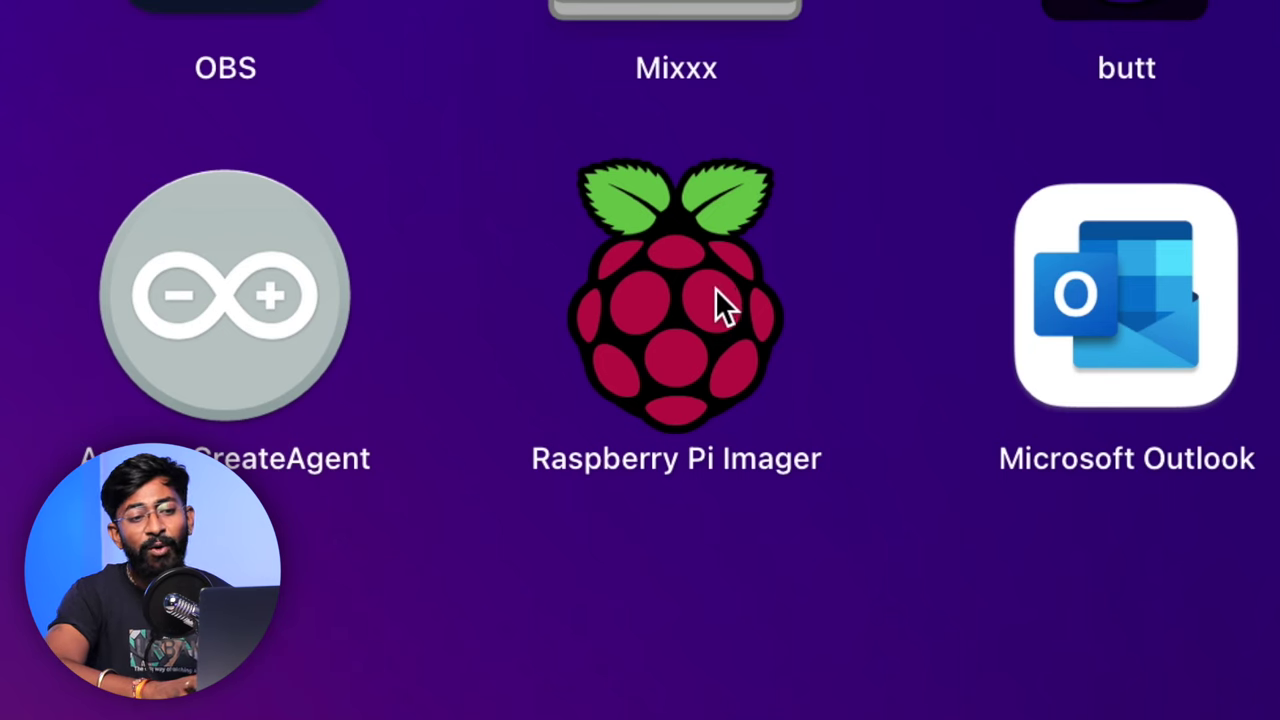
Step: In Raspberry Pi Imager, choose Other specific-purpose OS > Home Assistant > Home Assistant OS 10.5 (RPi 4/400)
click(715, 294)
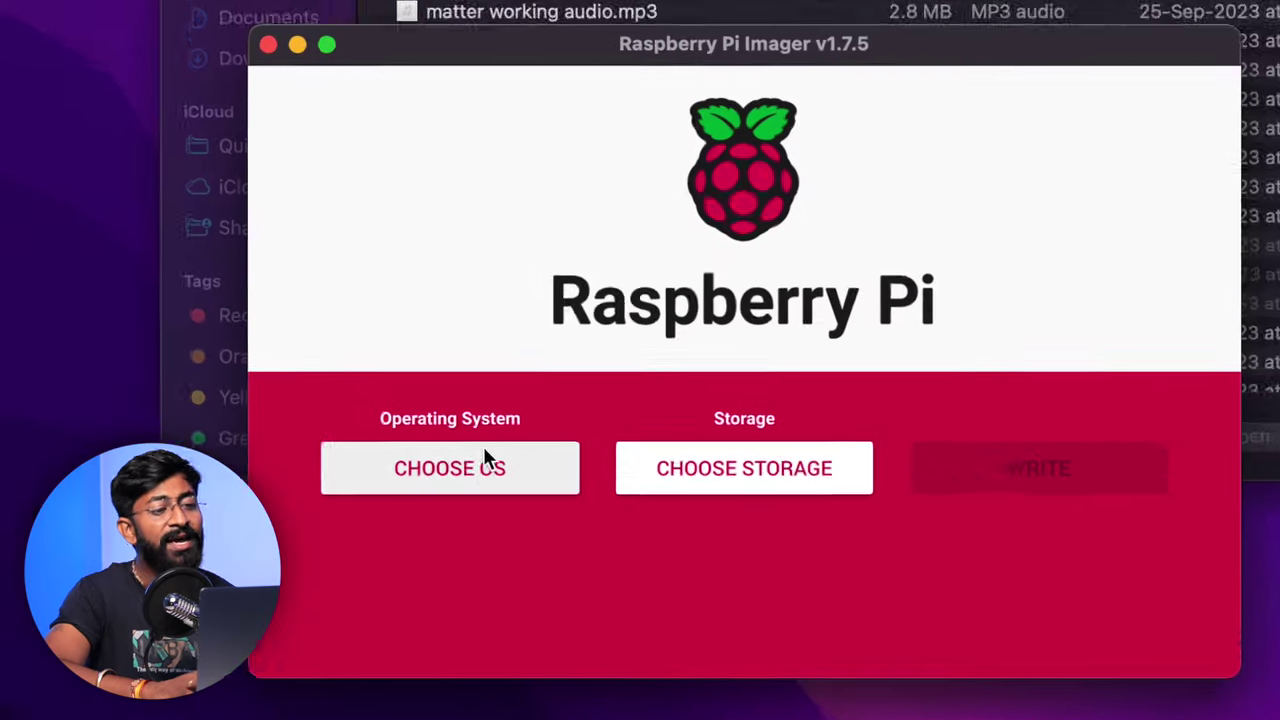
click(550, 474)
scroll(465, 470, down, 5)
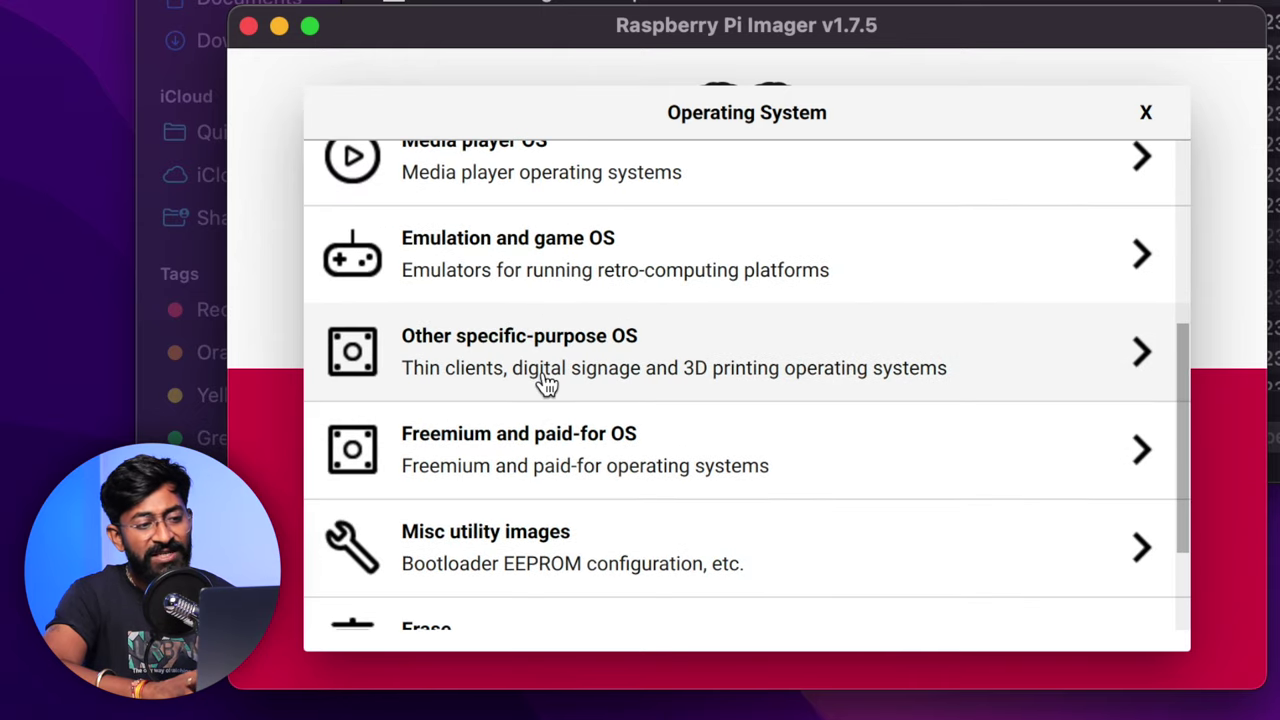
click(543, 382)
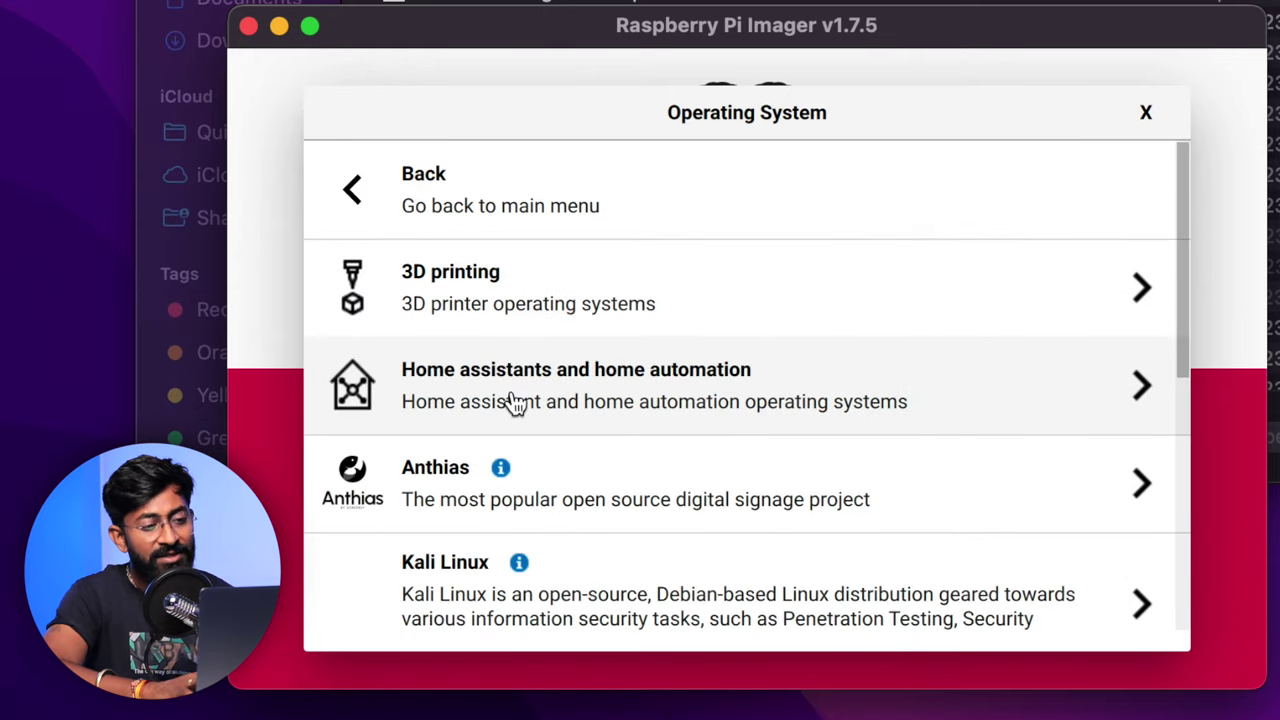
click(513, 401)
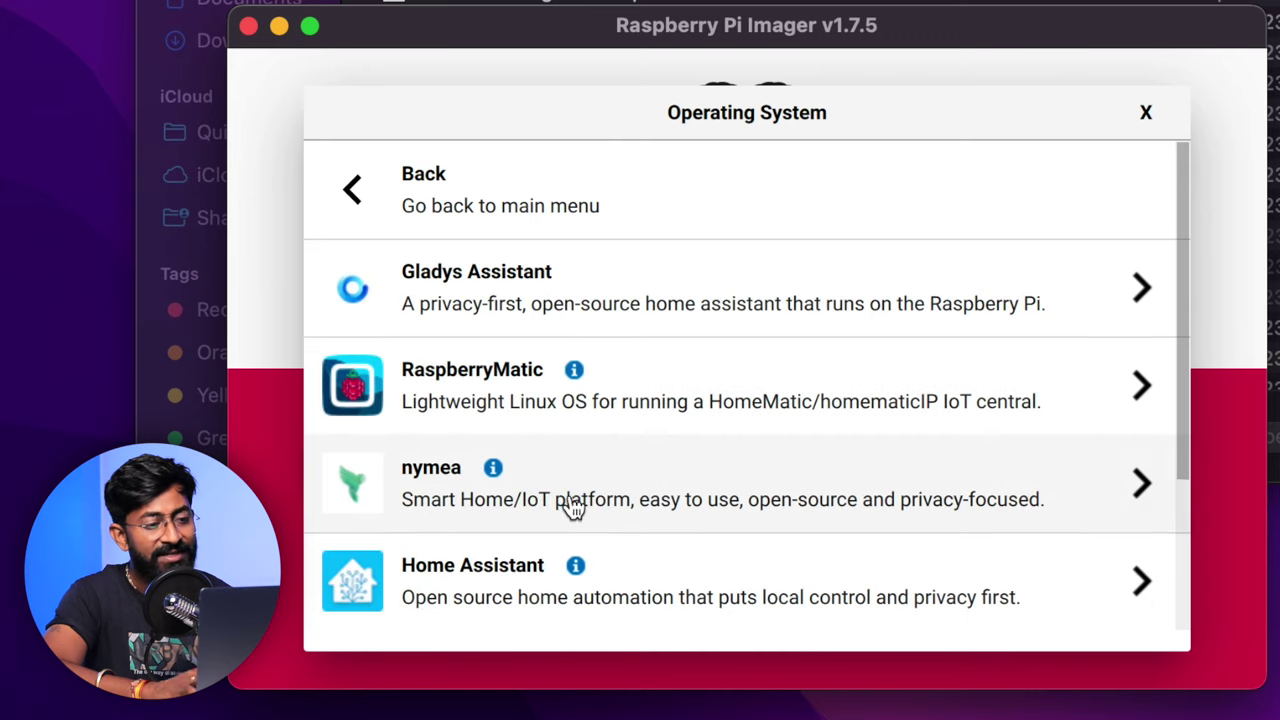
scroll(566, 506, down, 2)
click(560, 508)
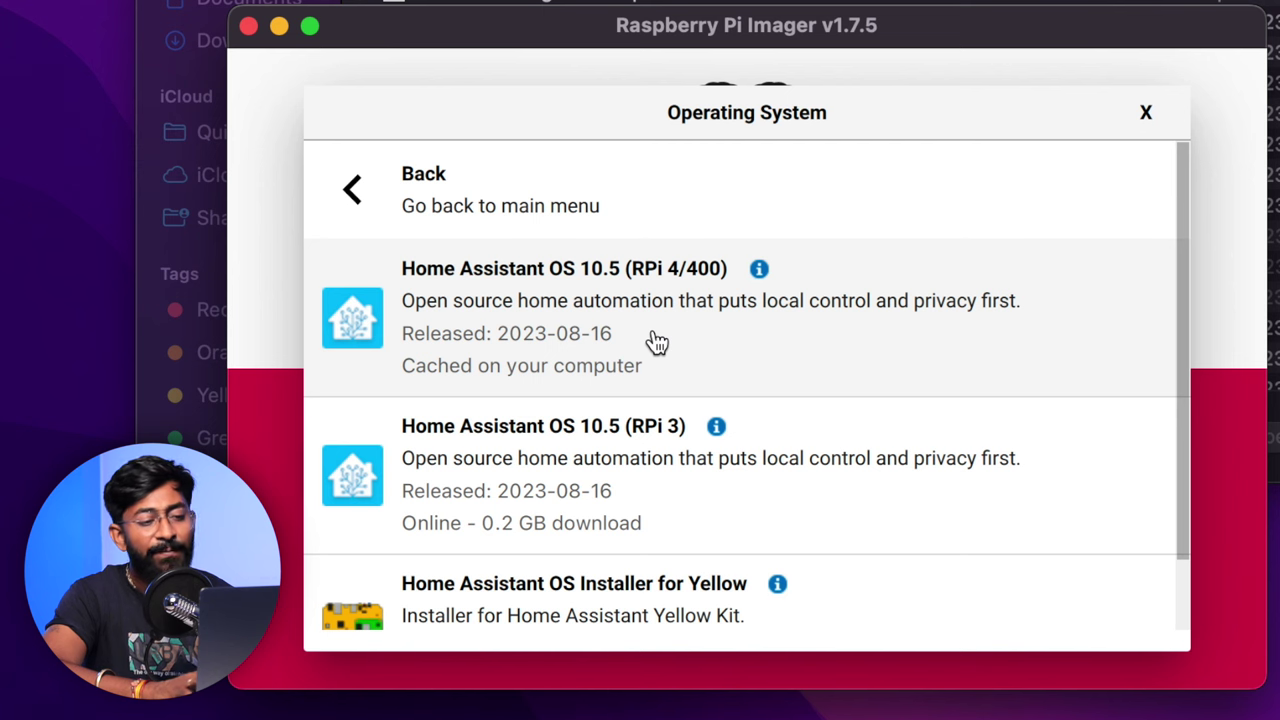
click(596, 314)
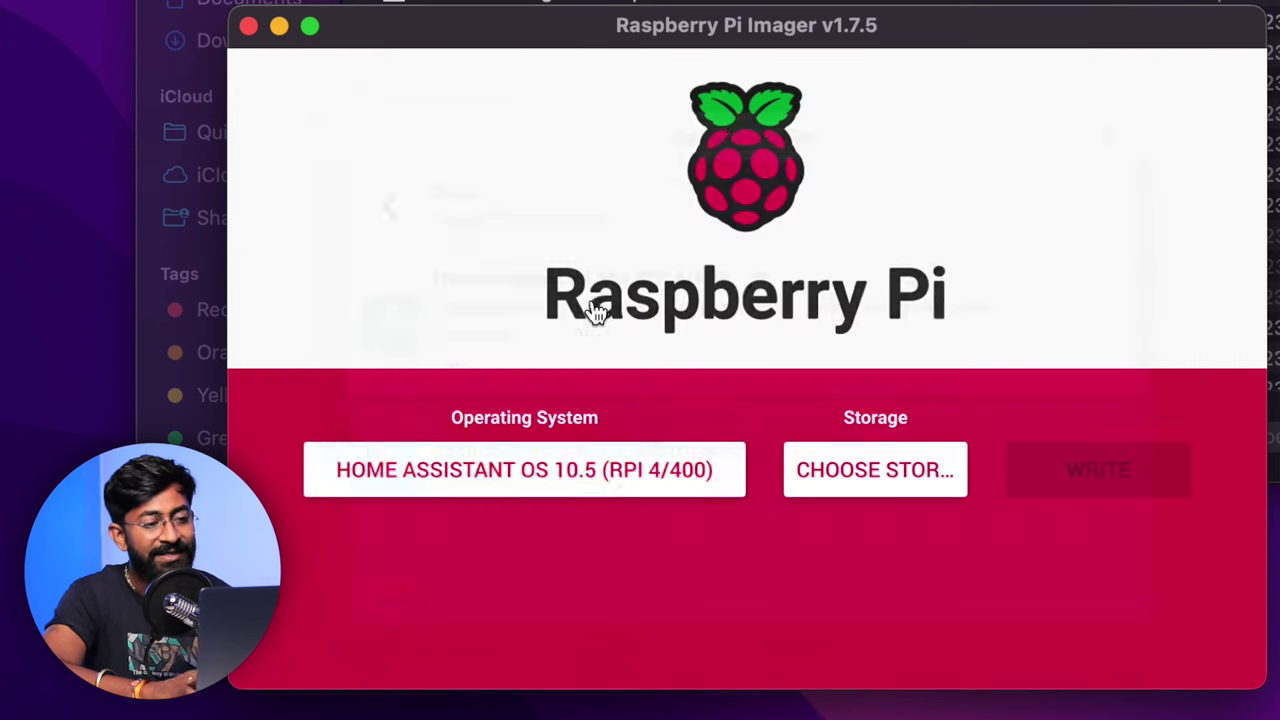
Step: Write the image to the 63.9 GB NORELSYS 1081 Media card, confirming the erase with the Mac password
click(886, 472)
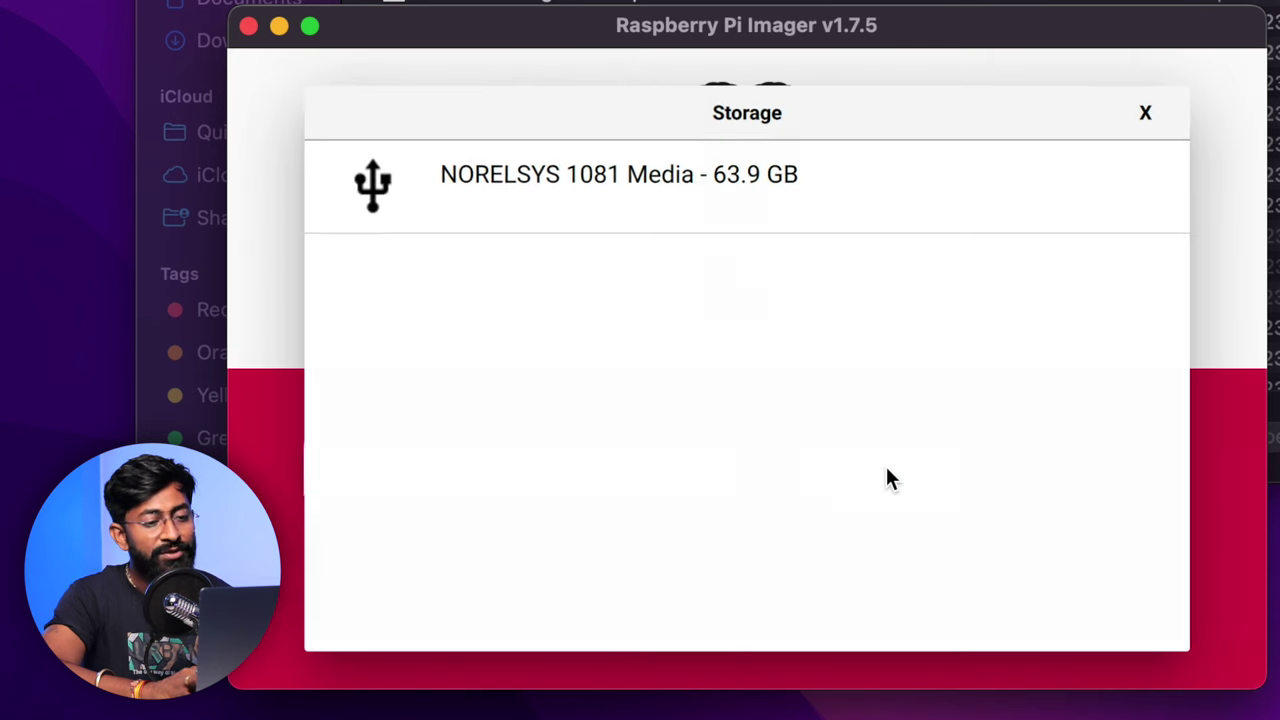
click(597, 193)
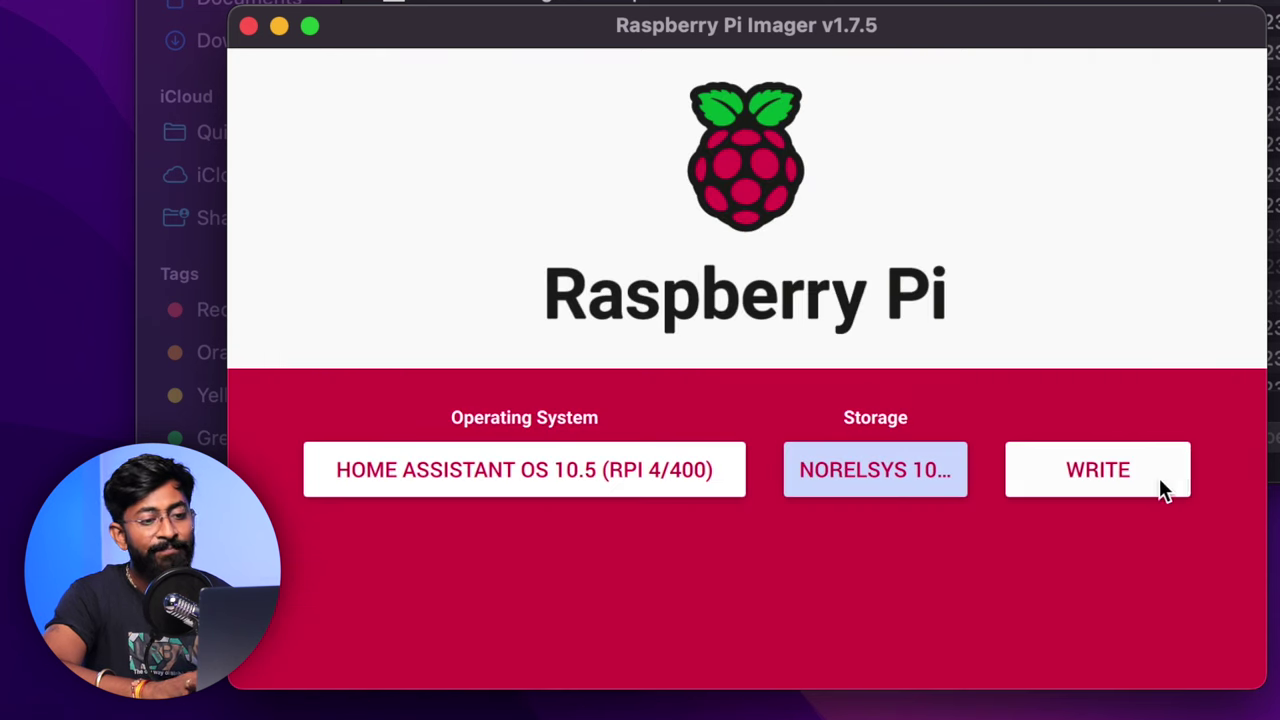
click(1100, 490)
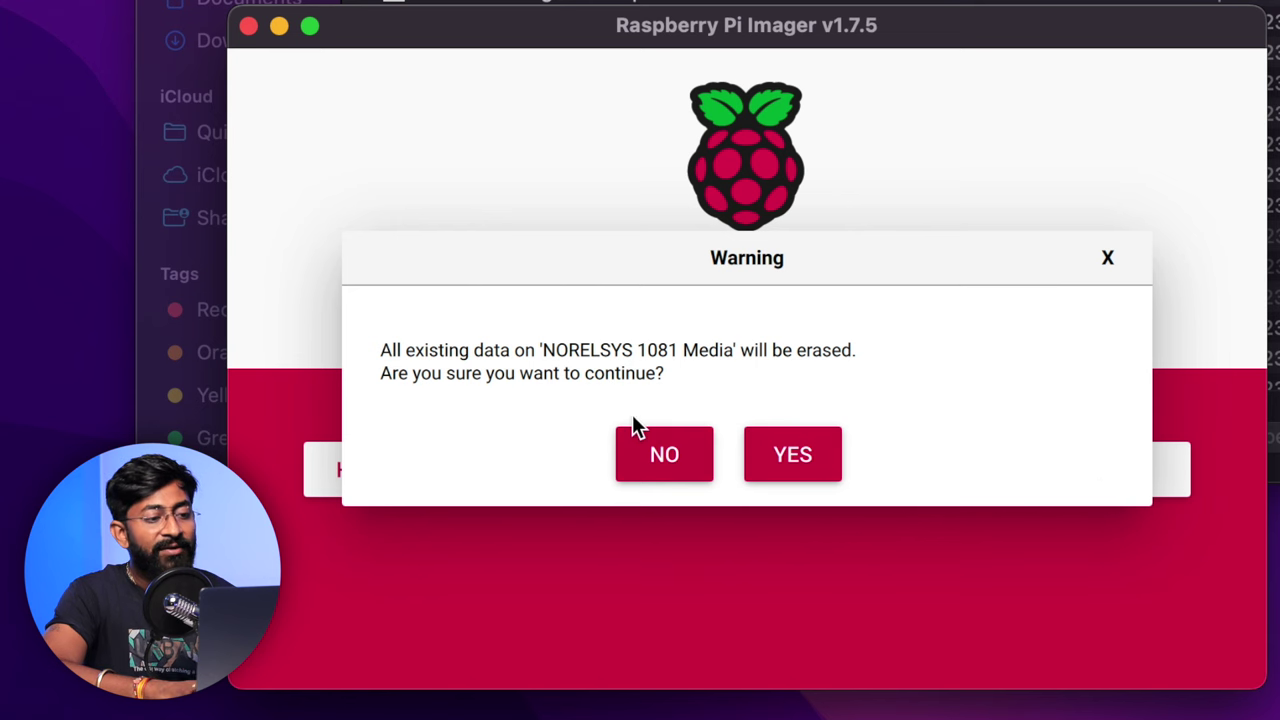
click(793, 455)
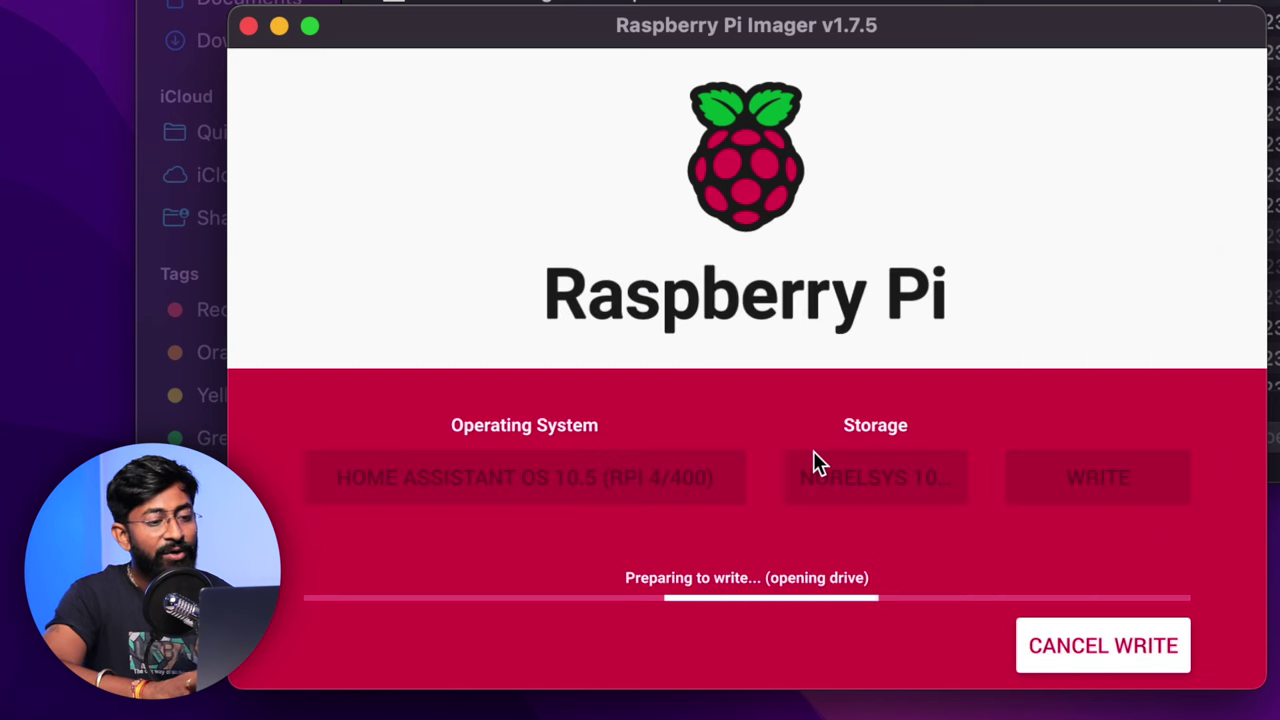
text(••••••)
key(Return)
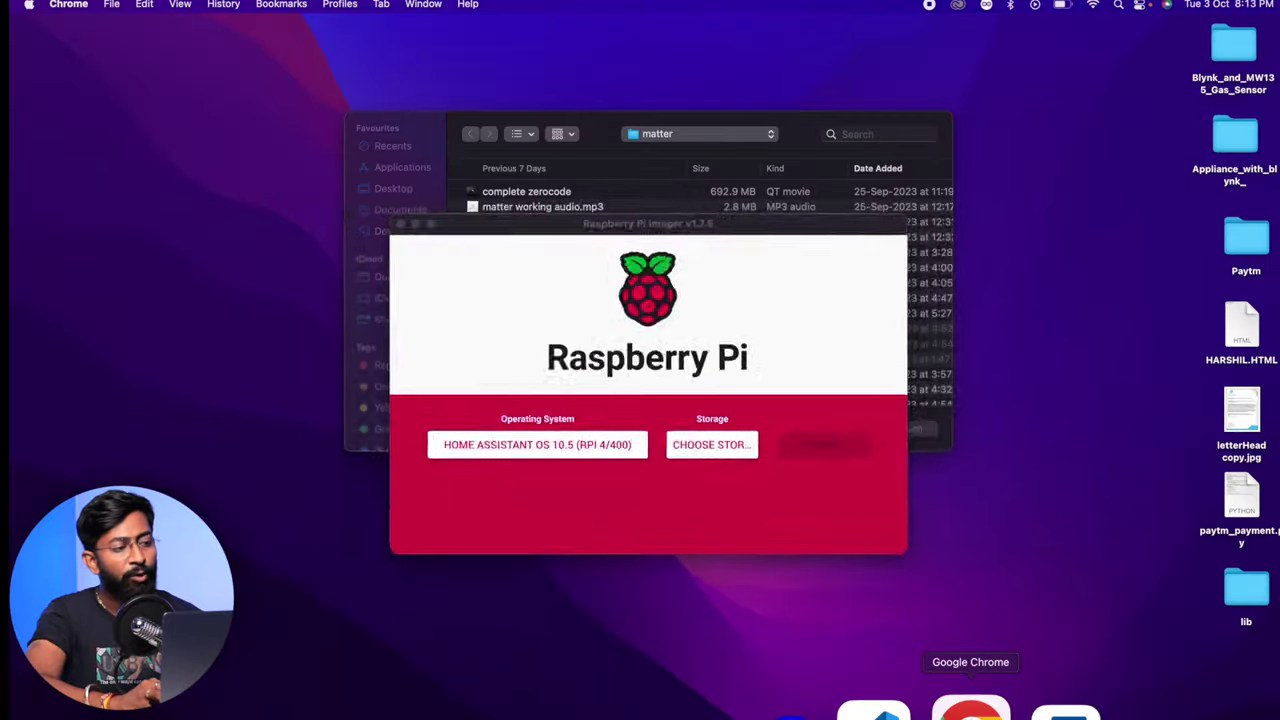
Step: In Chrome, check the connected Wi-Fi network and load homeassistant.local:8123
click(971, 708)
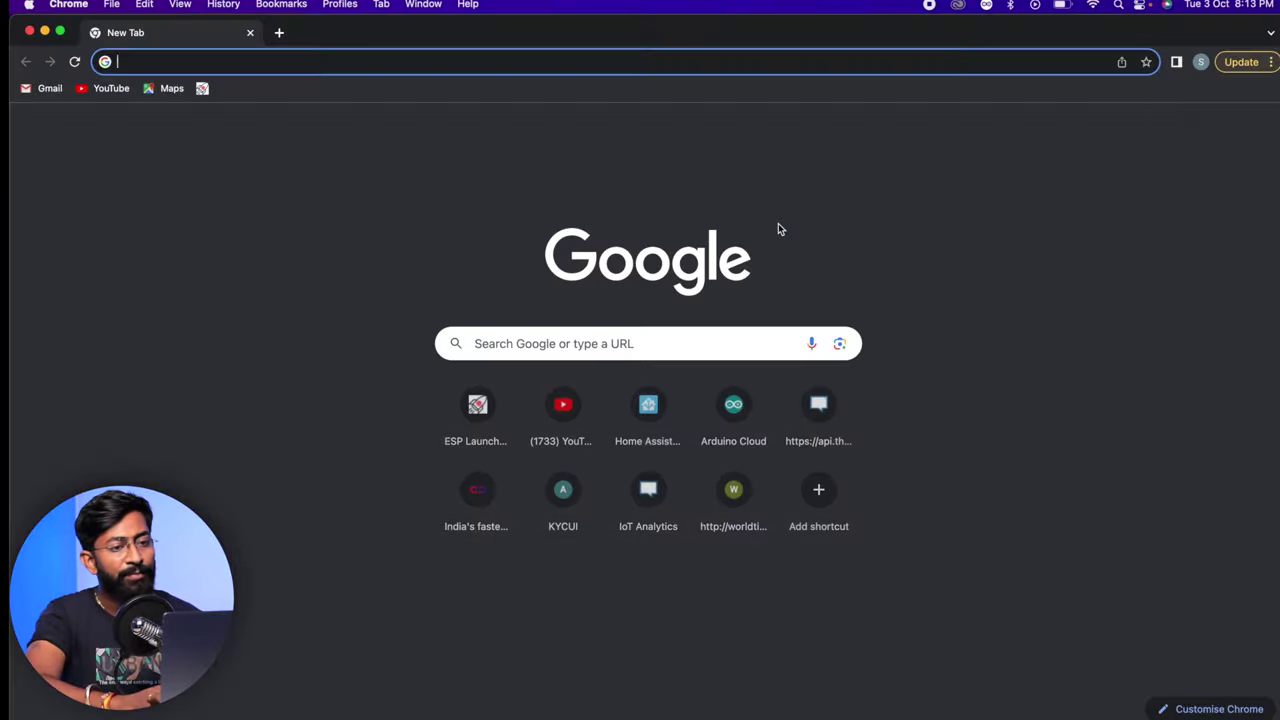
click(1094, 5)
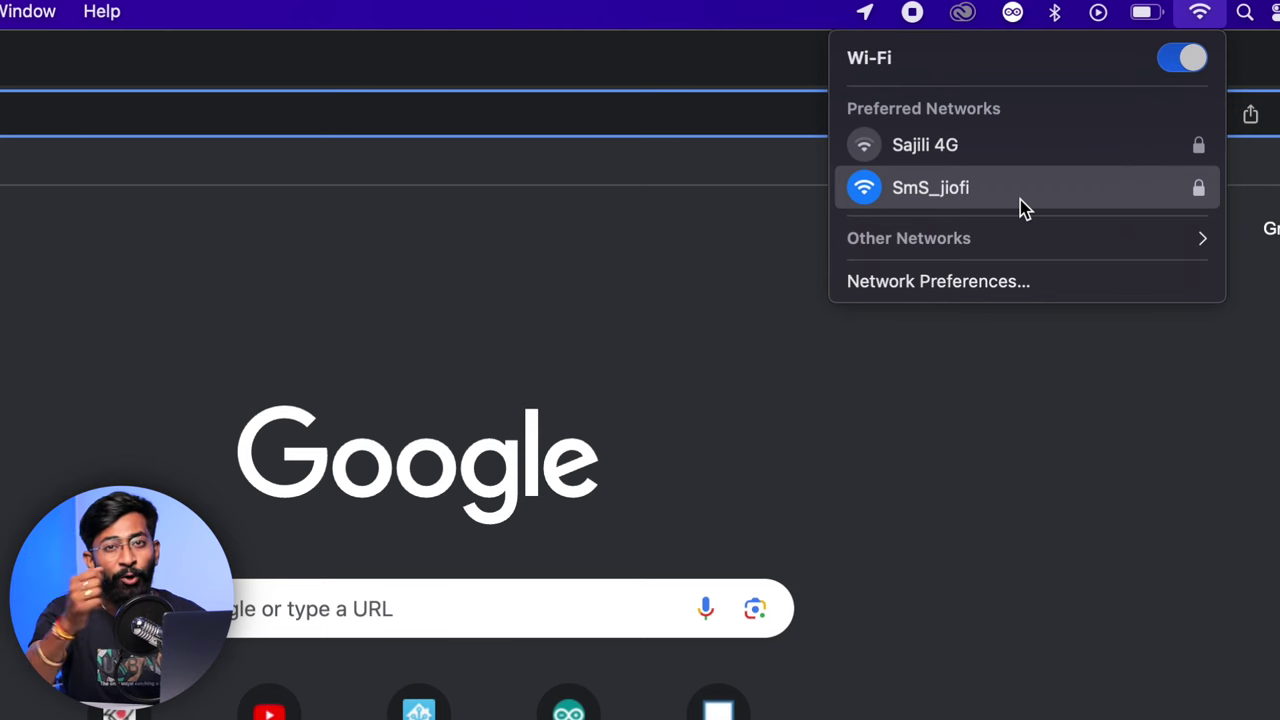
click(390, 114)
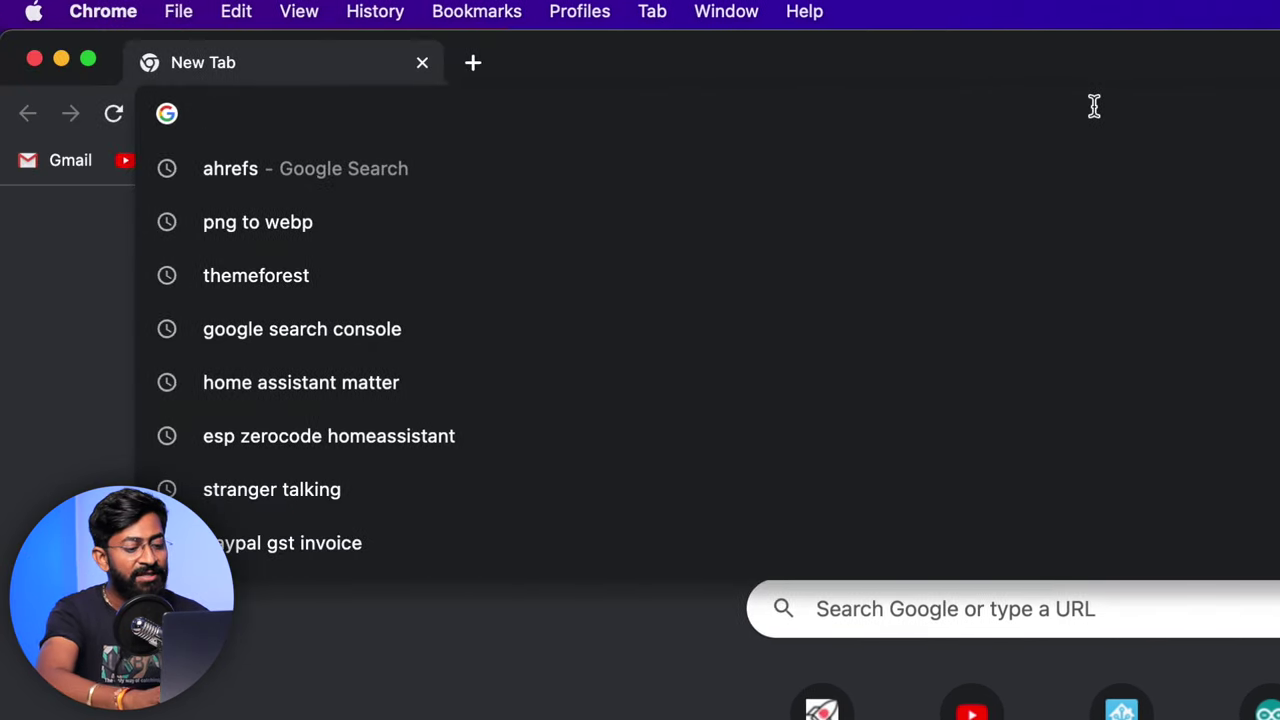
text(home)
key(Right)
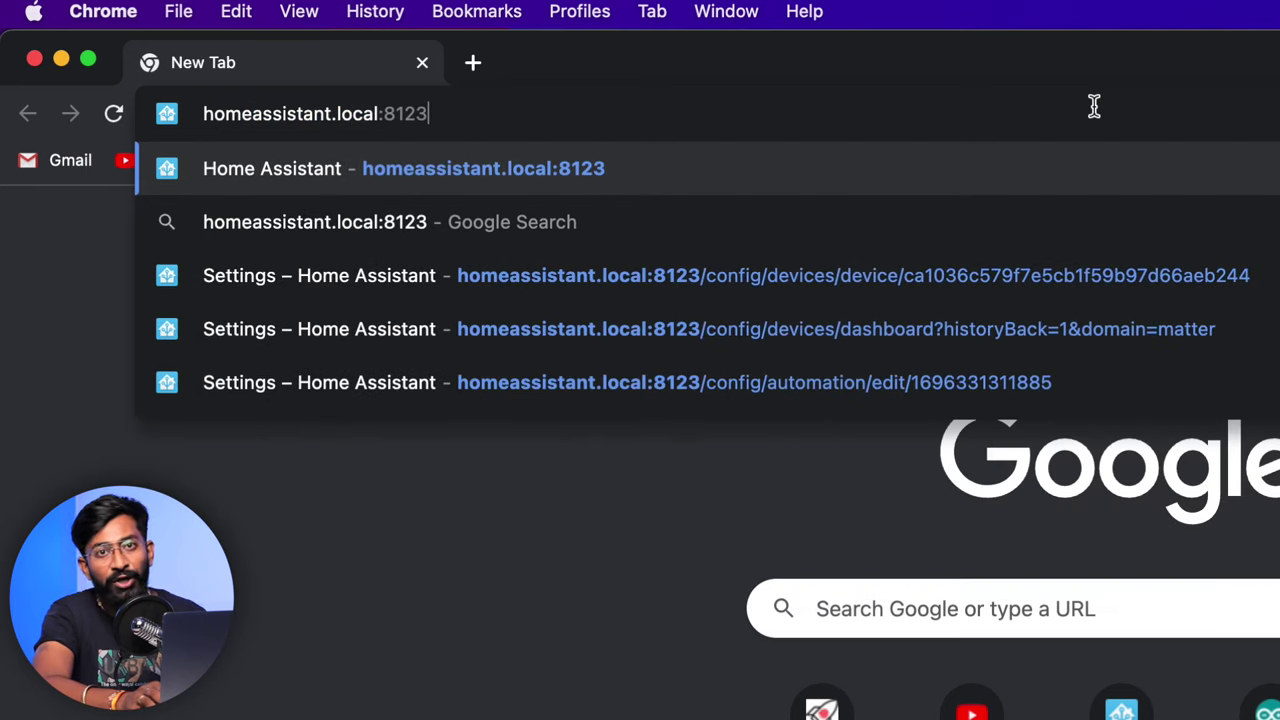
key(Return)
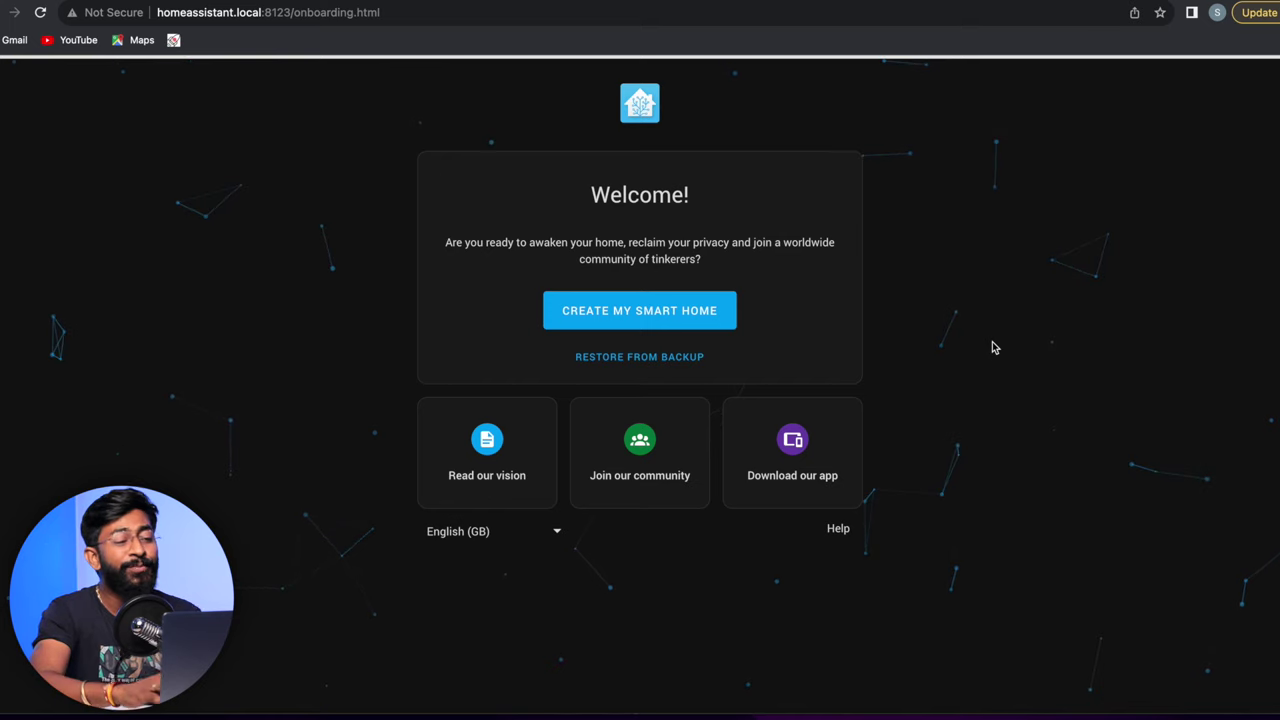
Step: Start a new smart home and create the user account with name, username and password
click(604, 317)
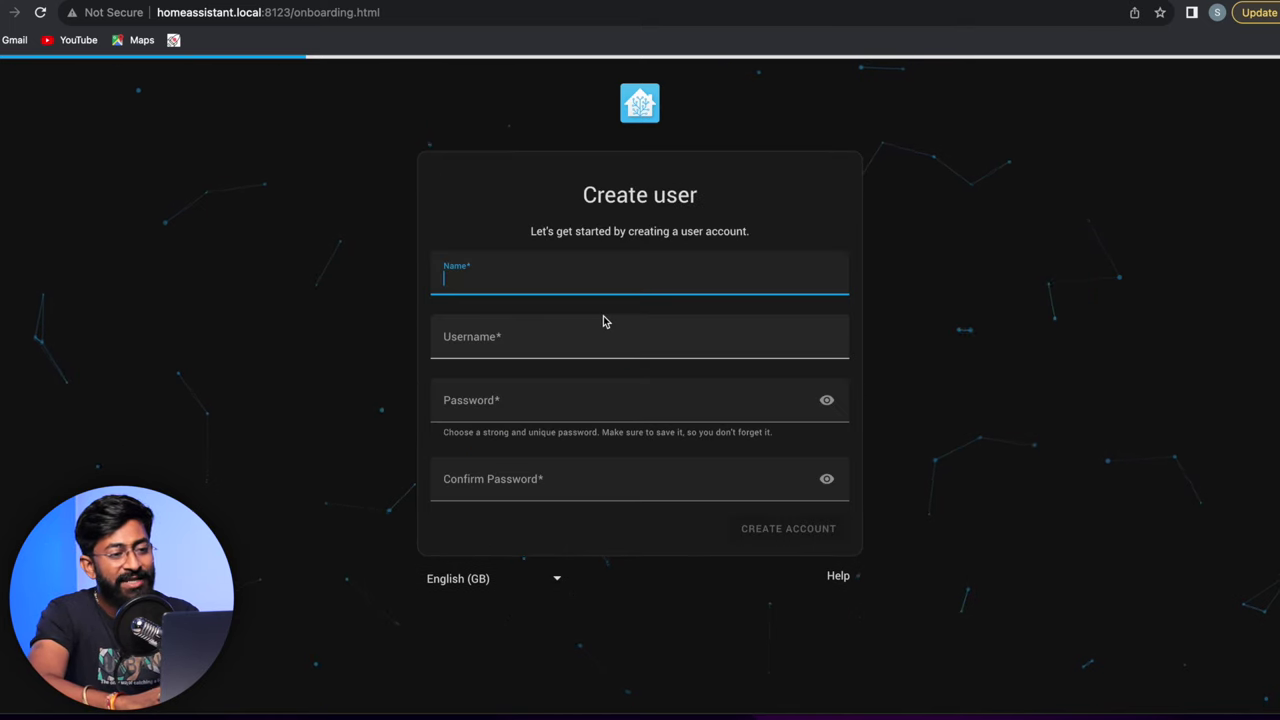
text(techiems)
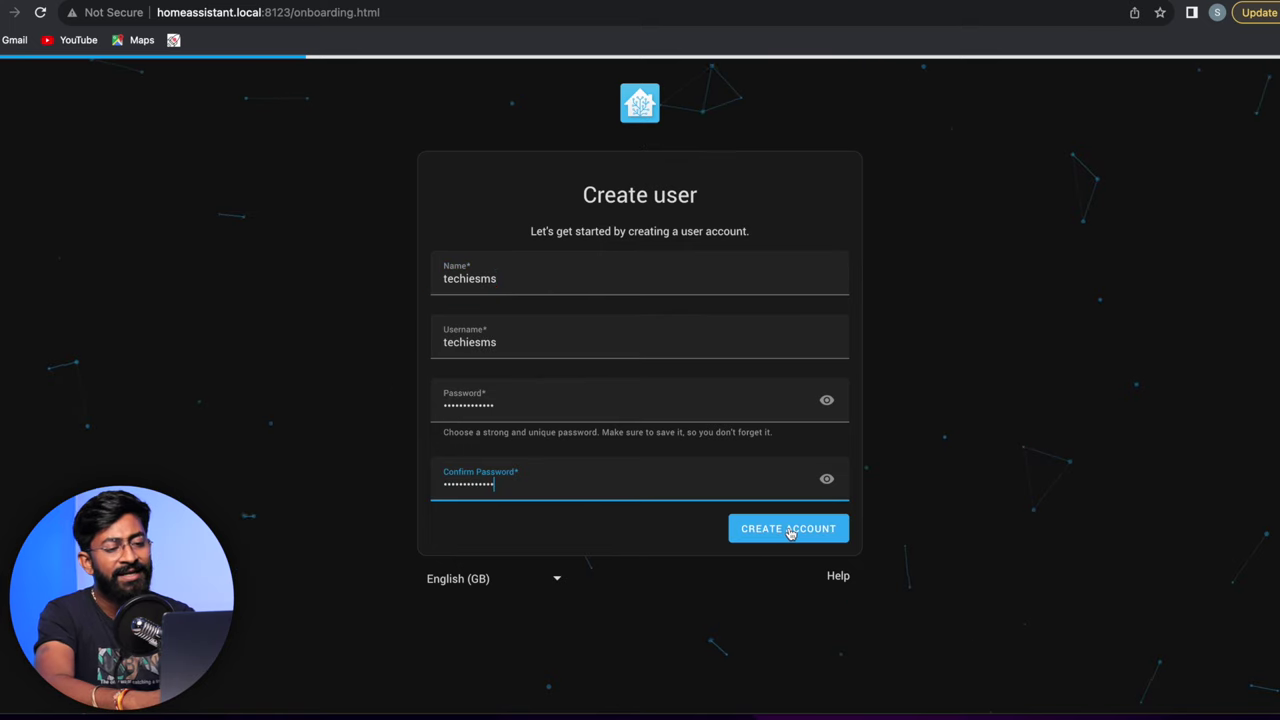
click(789, 530)
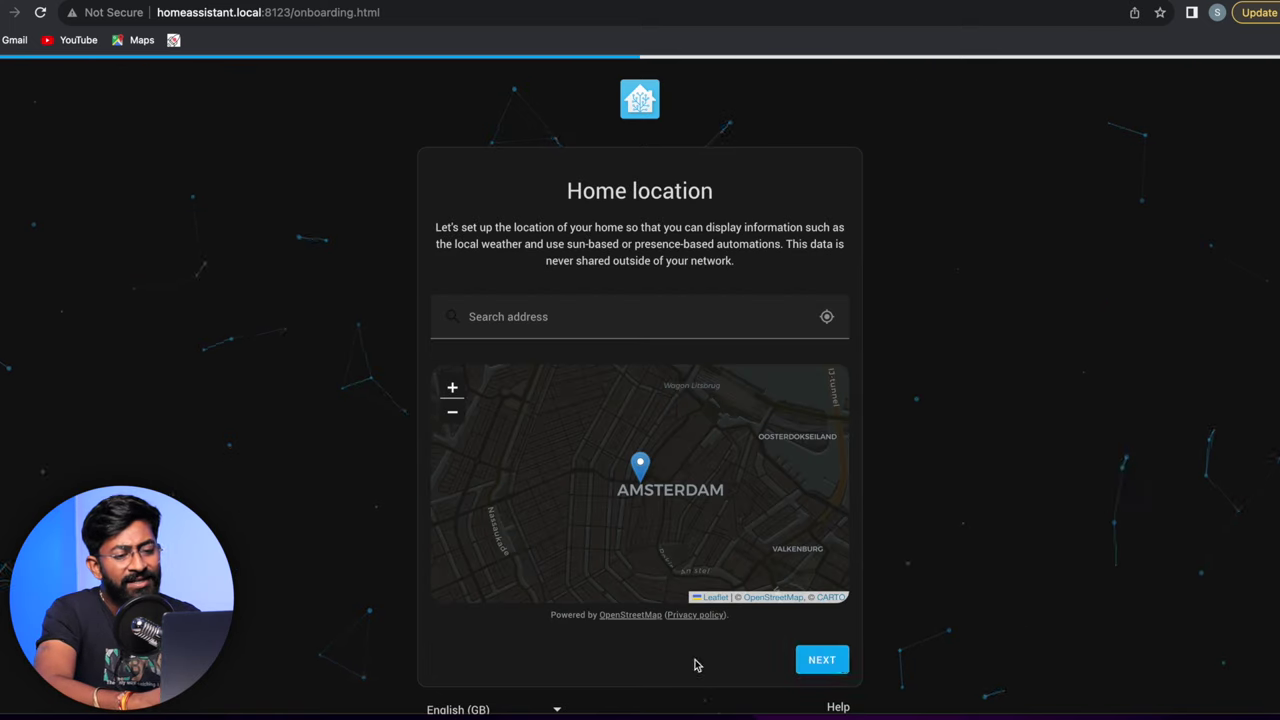
Step: Accept the home location, set the country to India, and finish onboarding past analytics
click(821, 660)
click(640, 245)
click(519, 527)
click(822, 292)
click(824, 550)
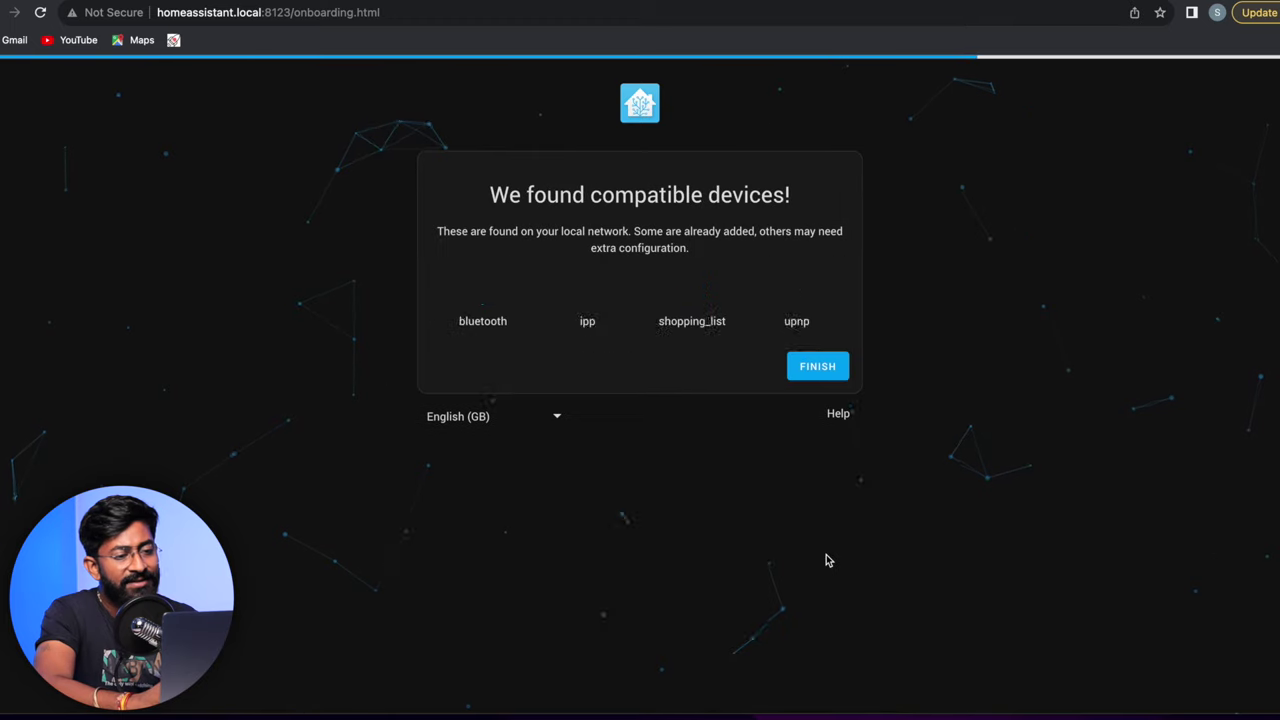
click(816, 376)
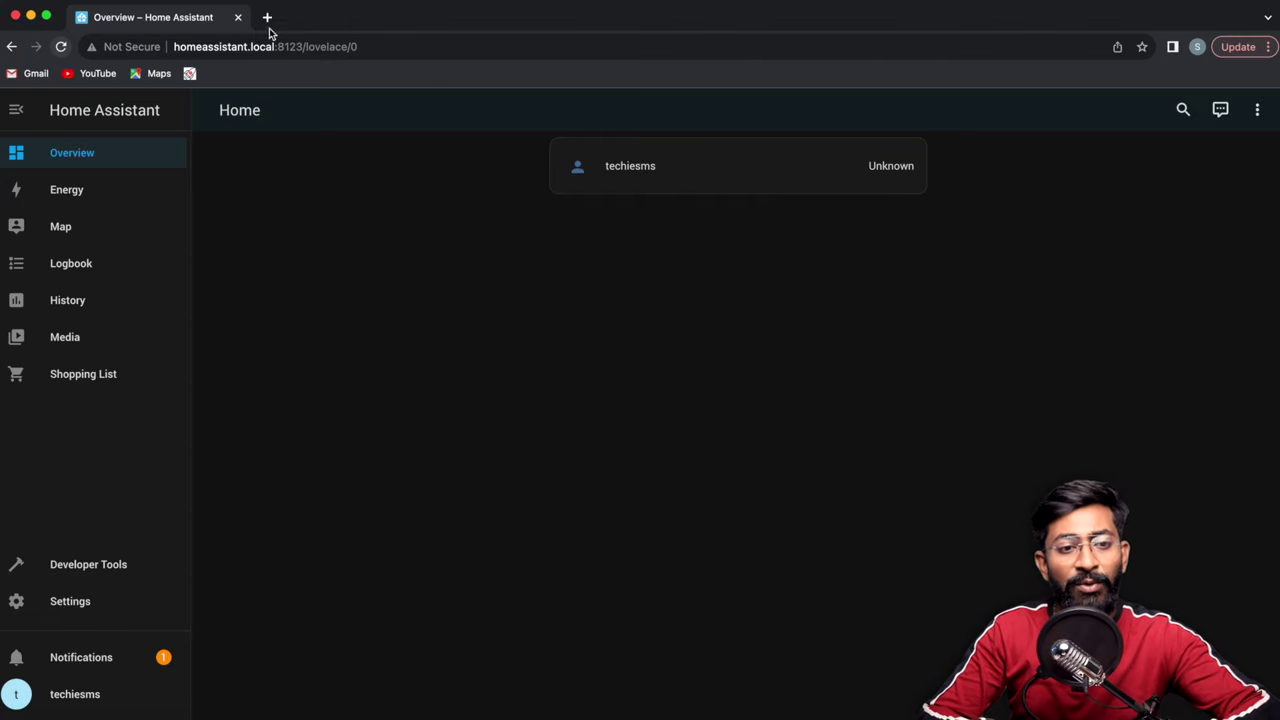
Step: Open ESP ZeroCode in a new tab and sign in with the saved e-mail address
click(267, 18)
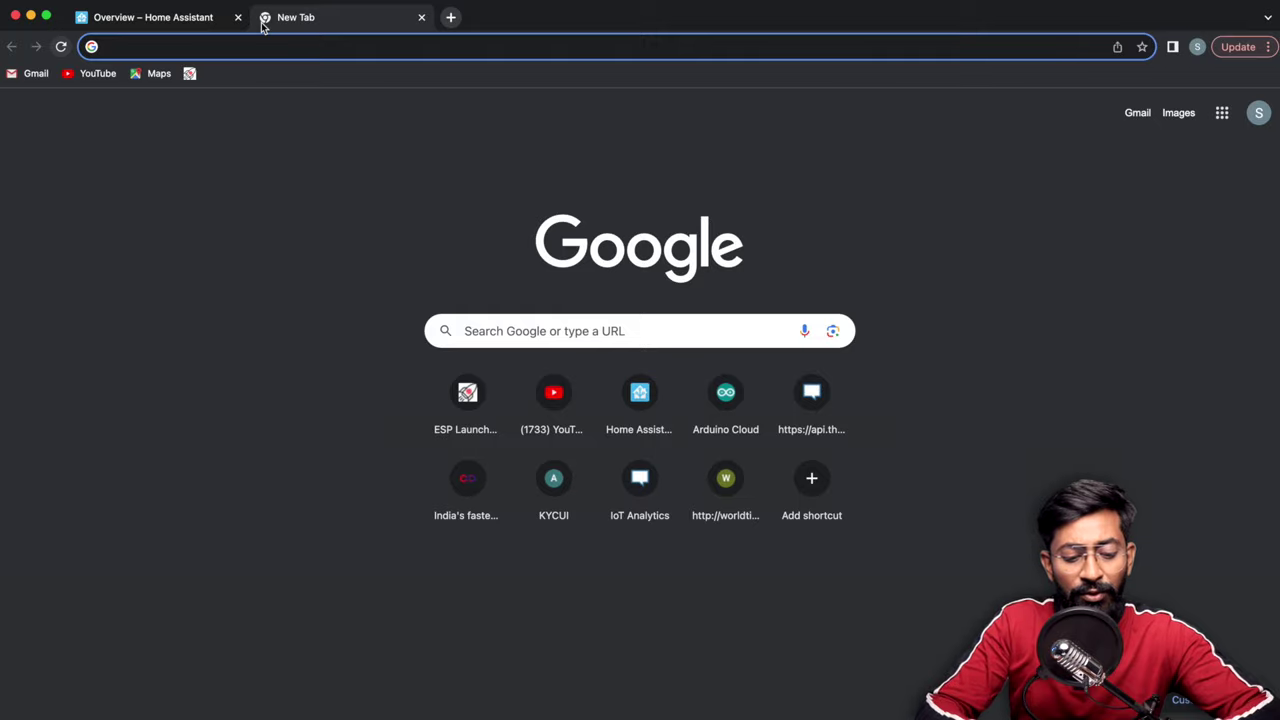
text(ze)
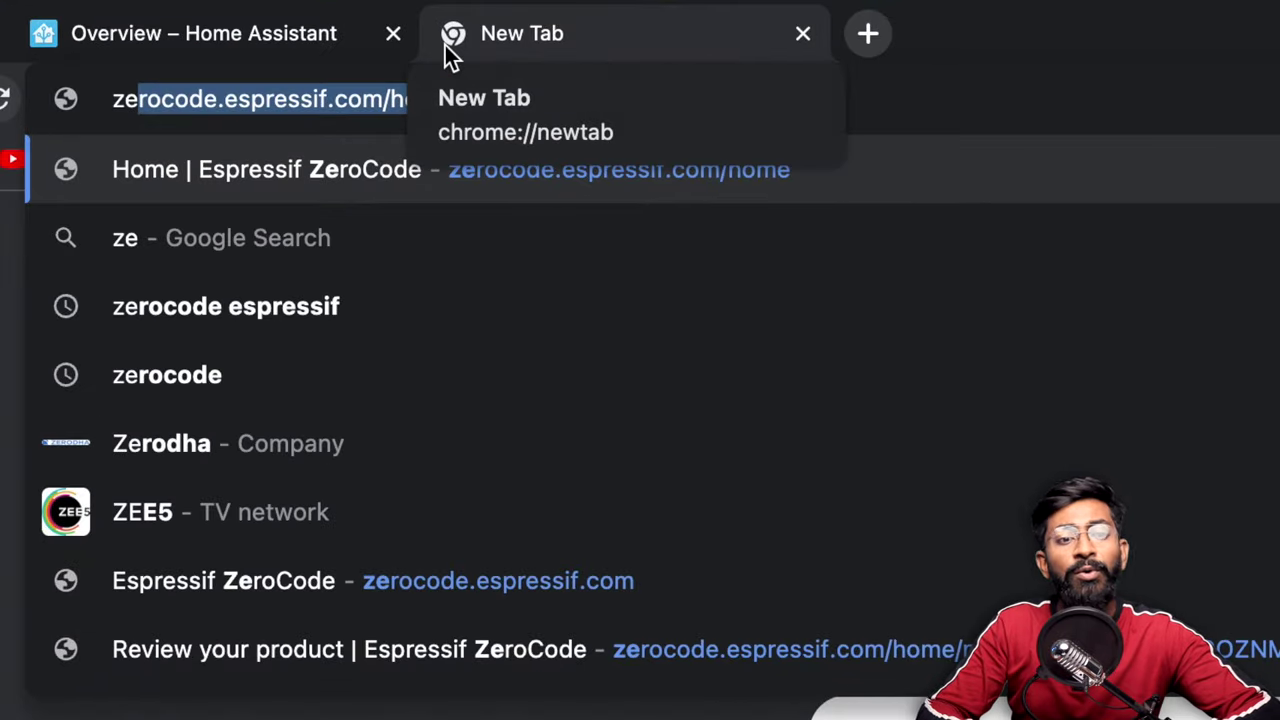
key(Return)
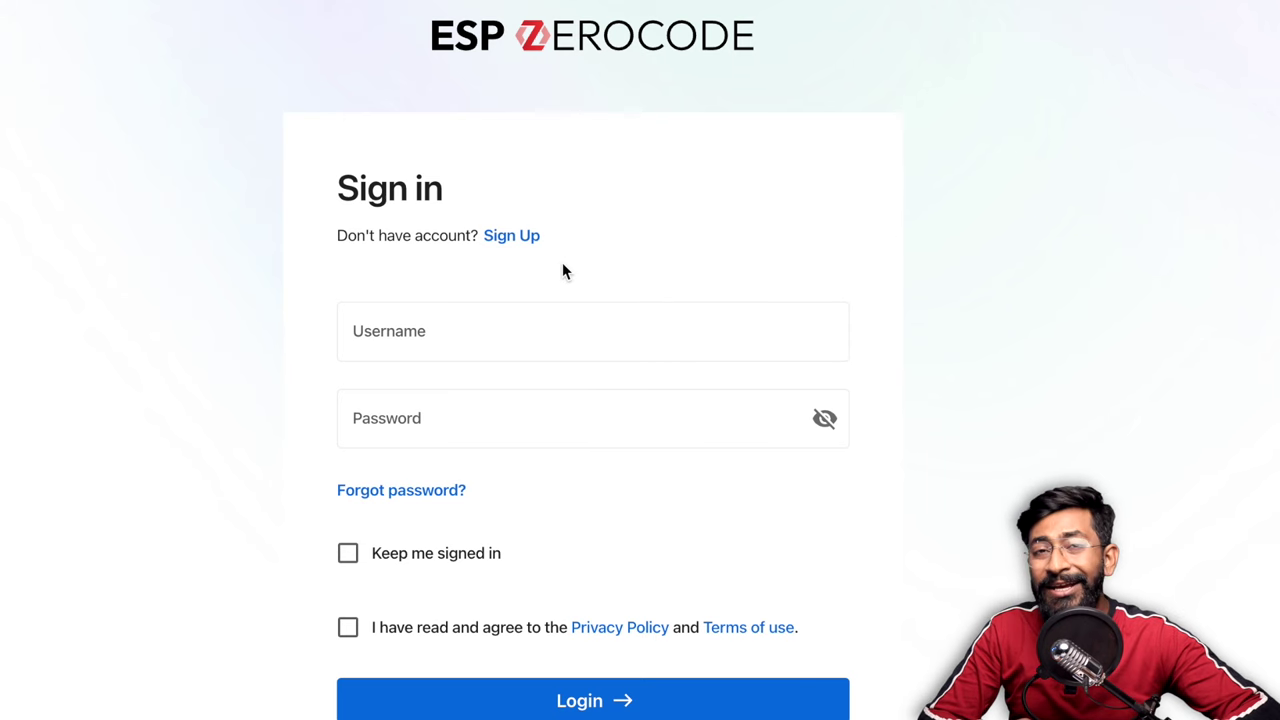
click(478, 324)
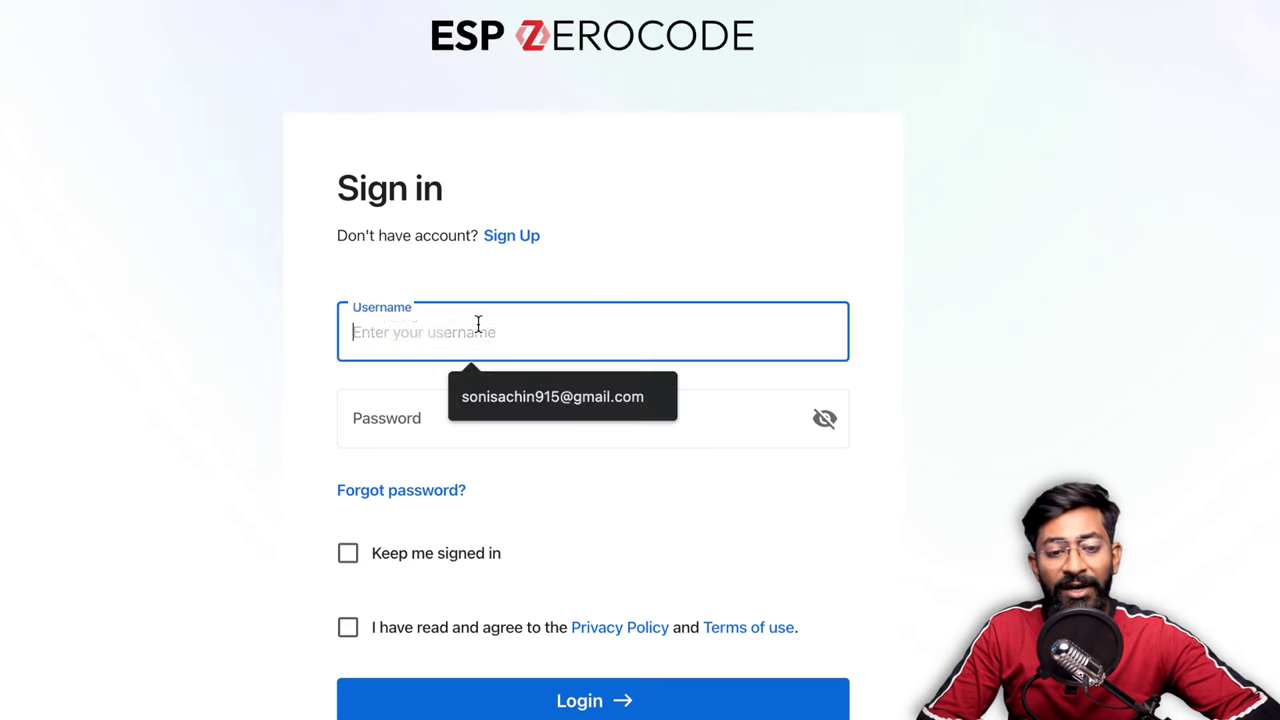
click(506, 394)
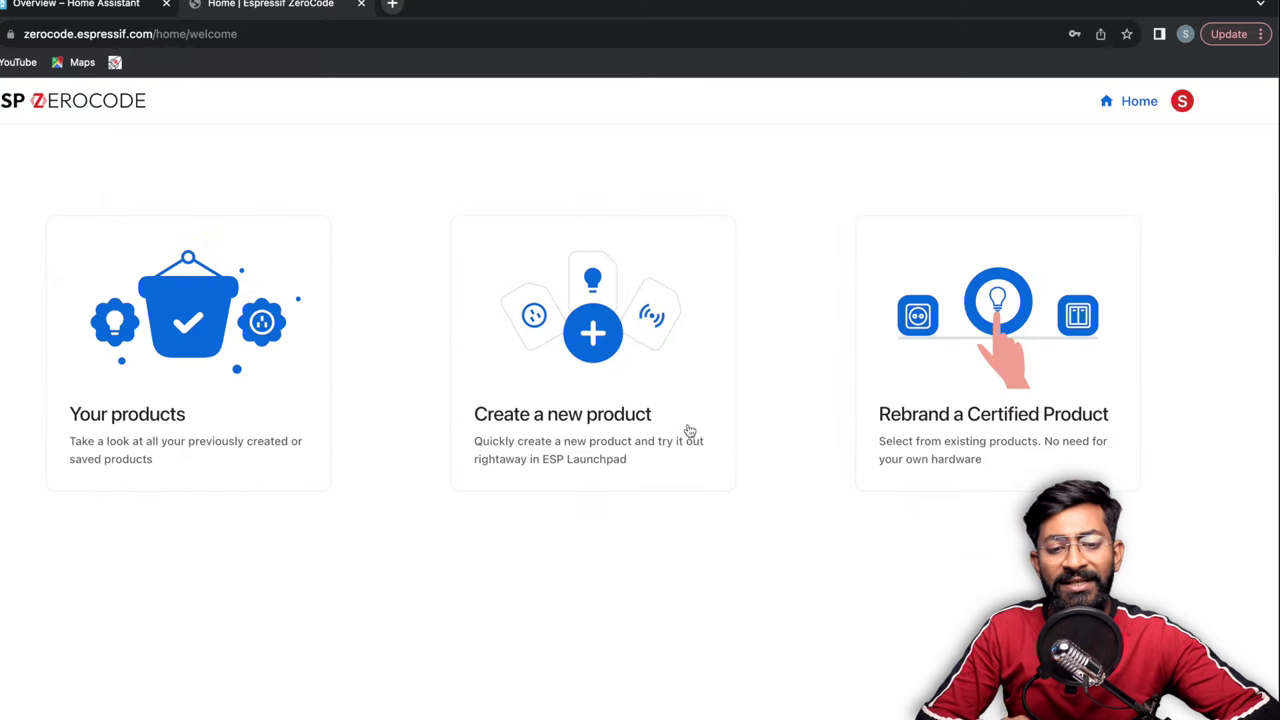
Step: Create a new product named 'HA DEMO' and start its setup
click(648, 347)
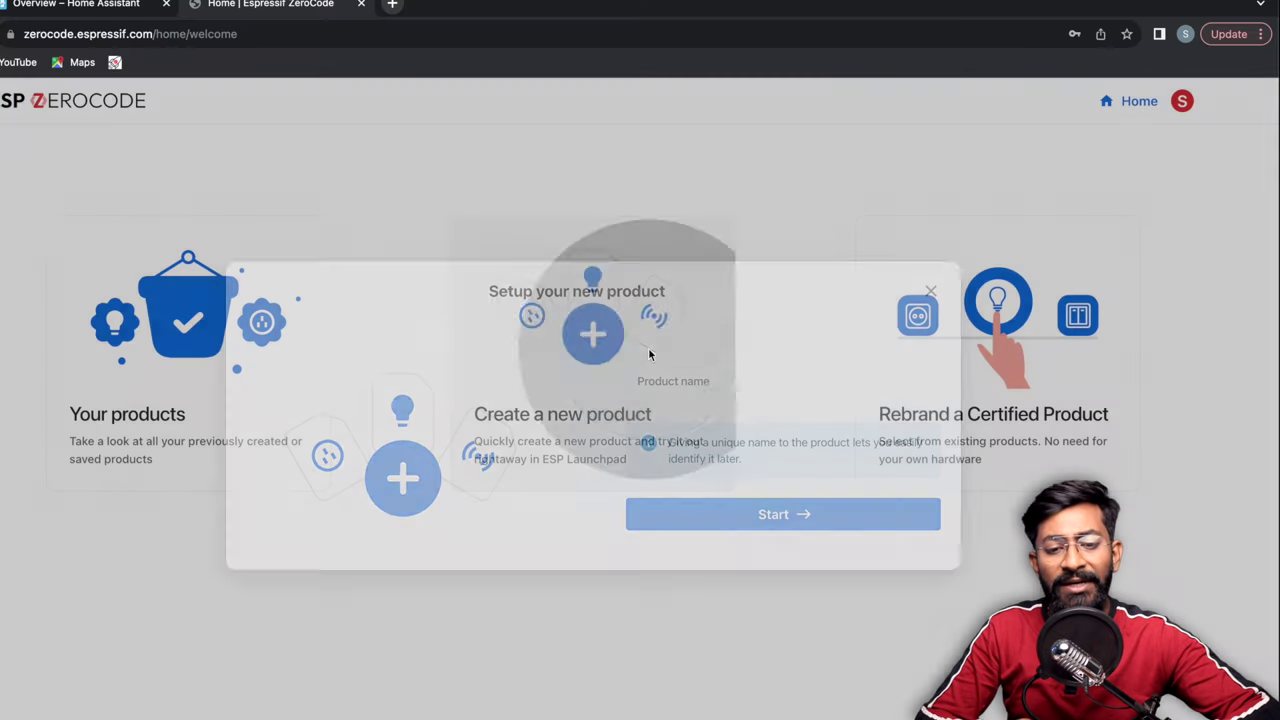
click(675, 384)
text(HA DEMO)
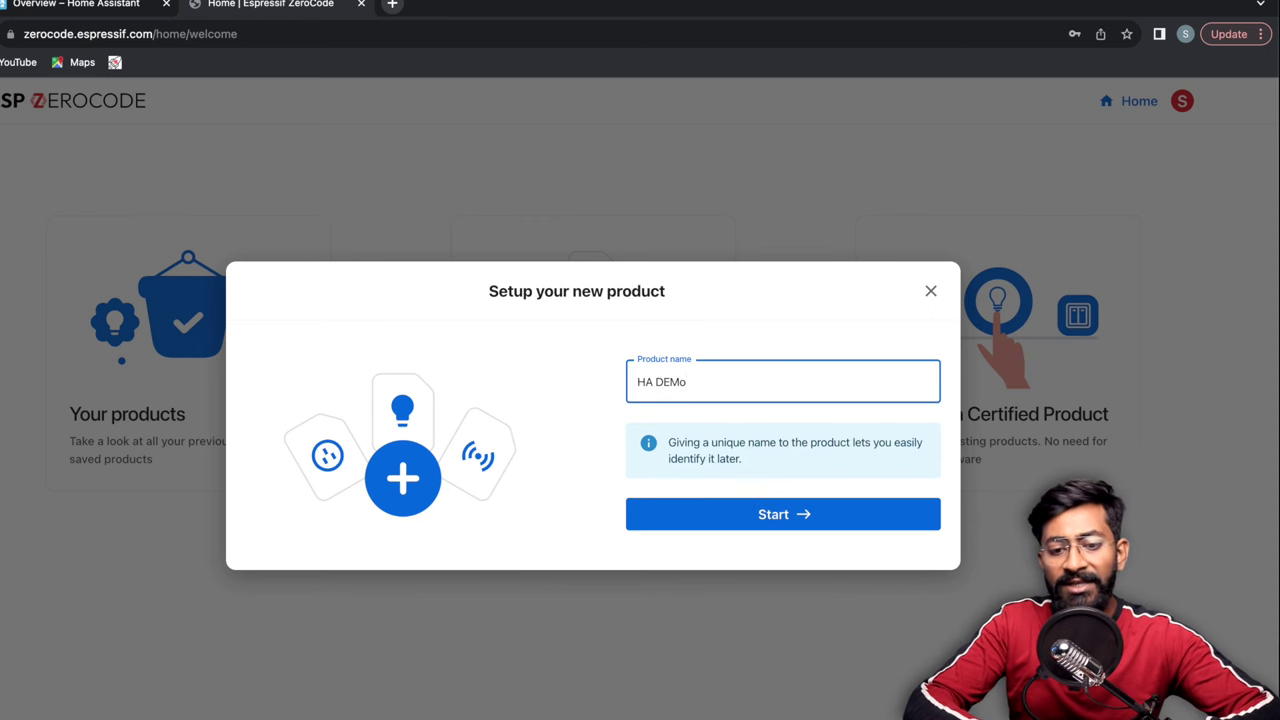
click(729, 512)
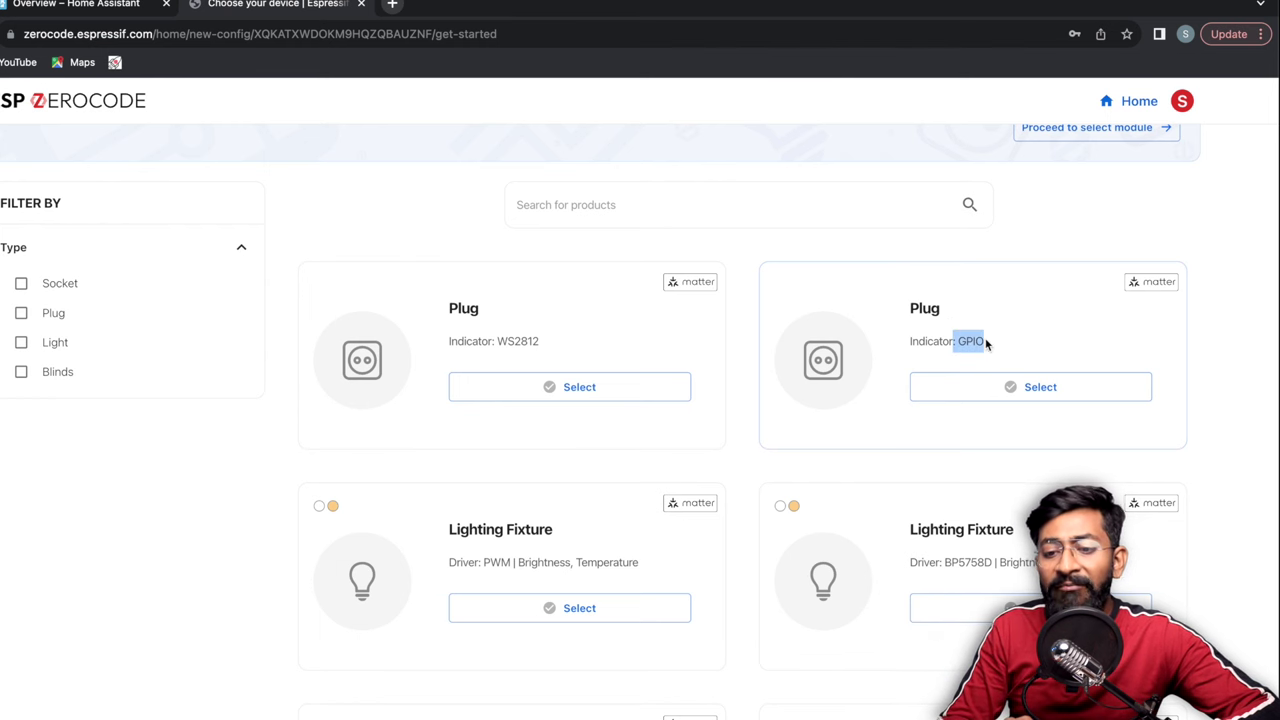
Step: Choose the Plug (Indicator: GPIO) product type
click(991, 395)
scroll(991, 403, down, 10)
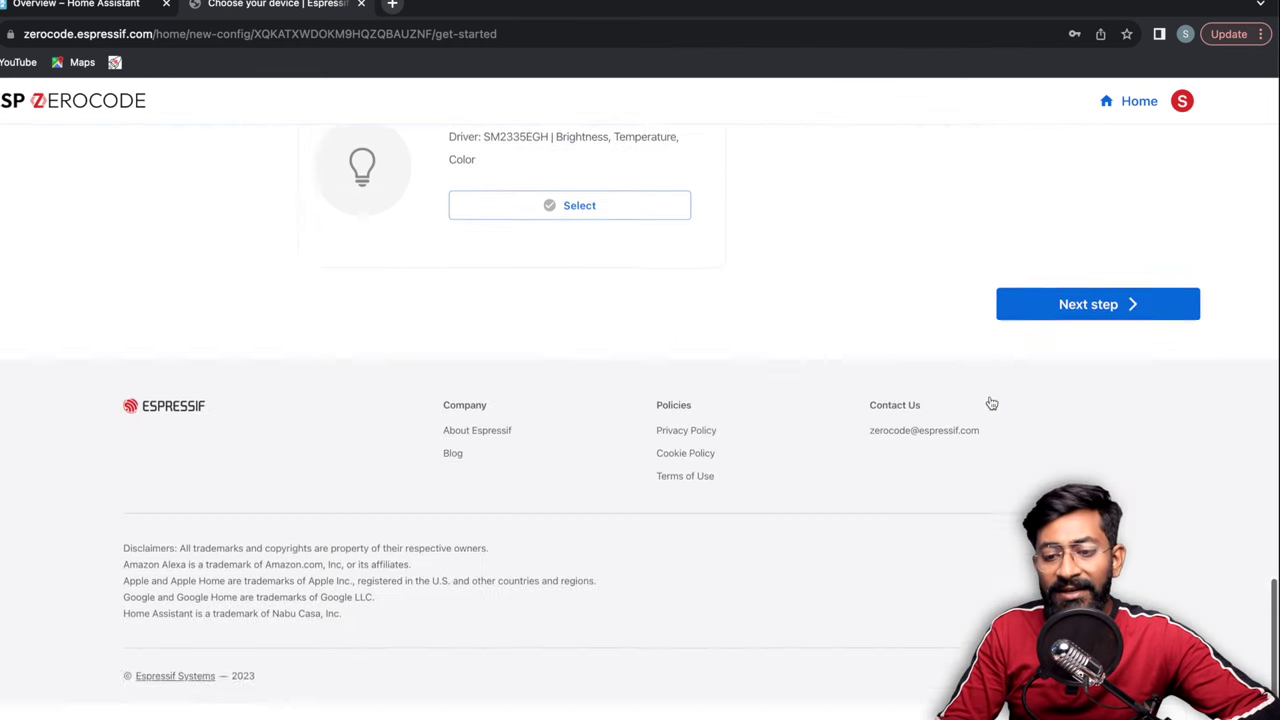
click(1103, 367)
Step: Select the ESP32-C3-DEV-KIT-M-1 module from the ESP32-C3 series and continue
scroll(615, 378, down, 2)
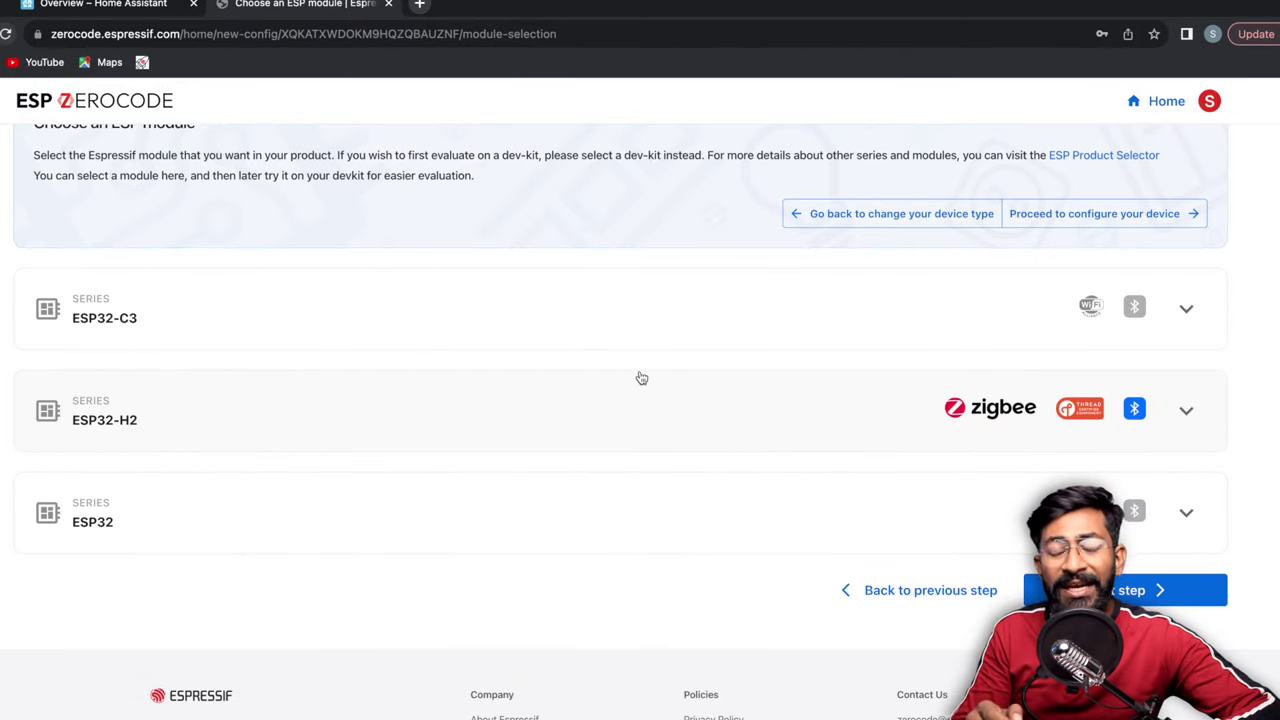
click(504, 337)
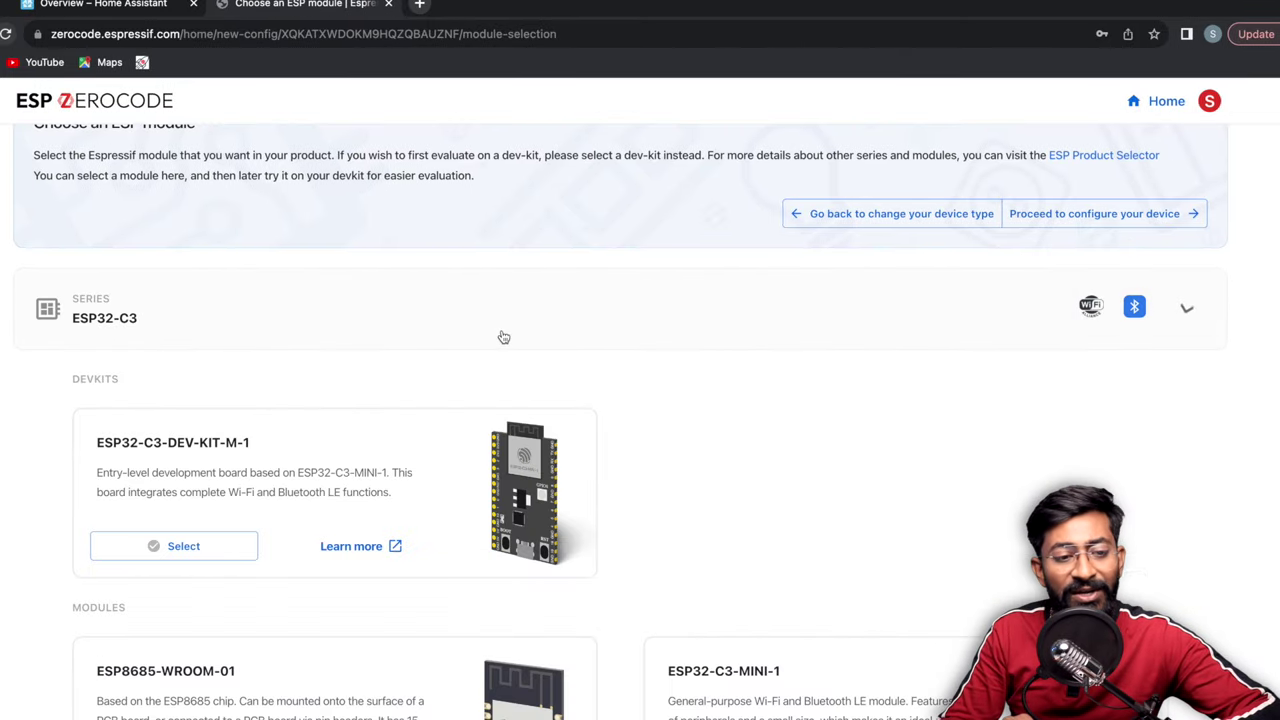
click(183, 548)
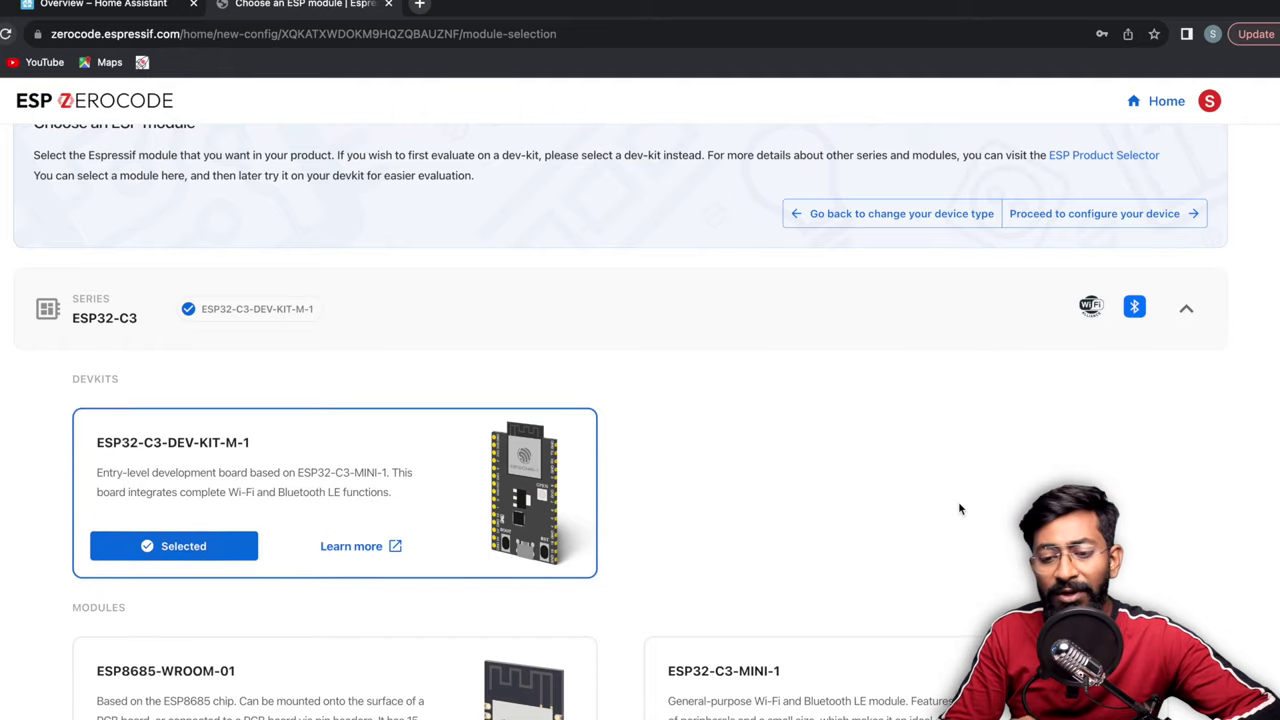
scroll(958, 505, down, 5)
scroll(958, 501, down, 5)
click(1115, 594)
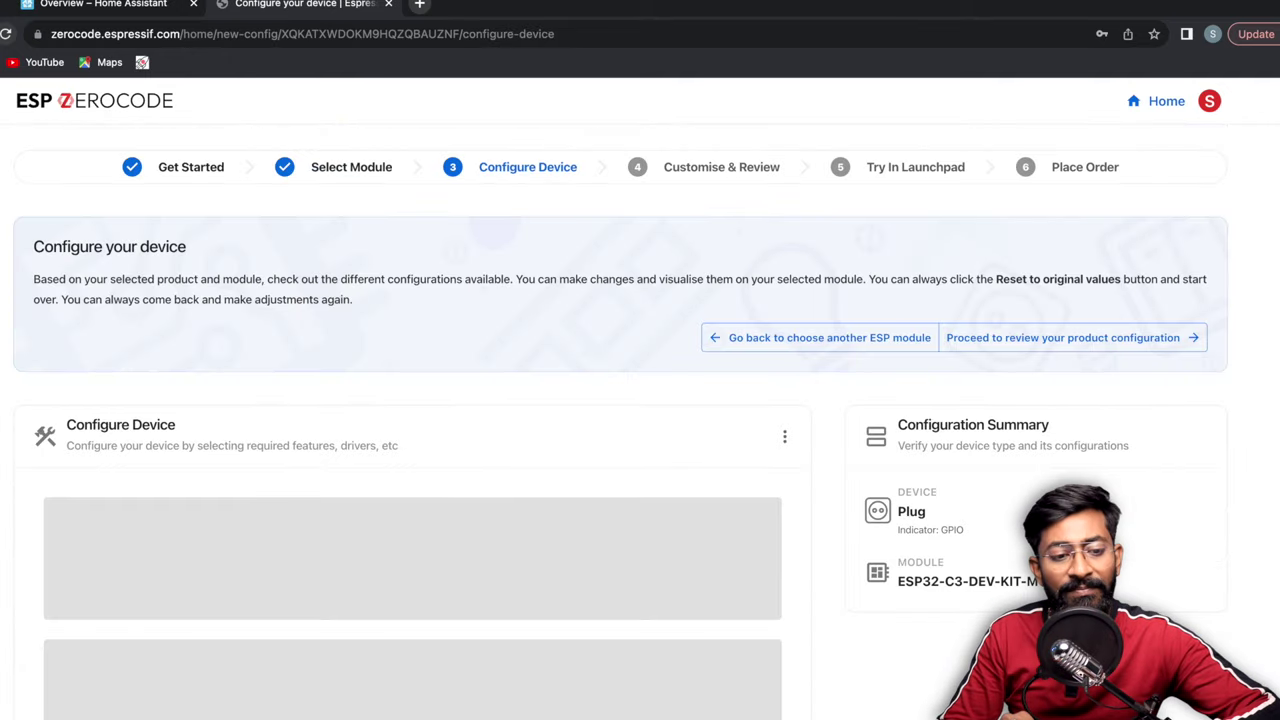
Step: Assign GPIO 10 to the input button, GPIO 9 to the output relay and GPIO 8 to the LED
scroll(799, 425, down, 5)
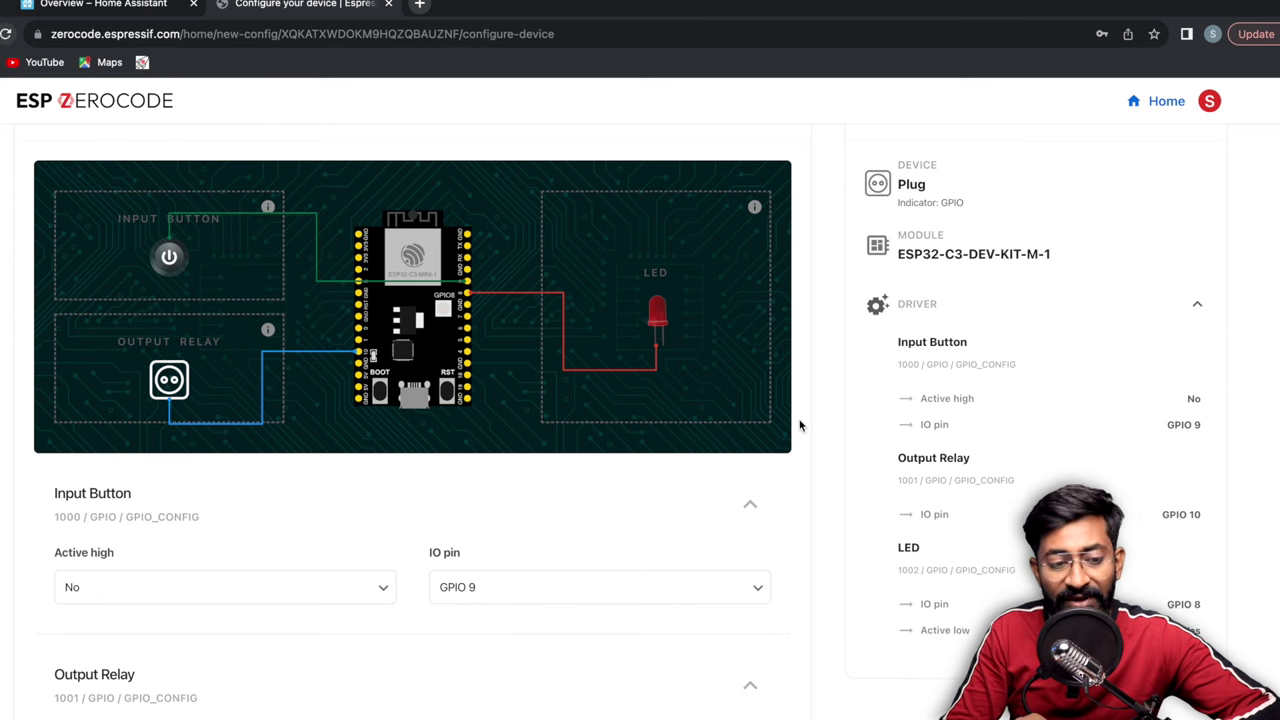
scroll(799, 425, down, 2)
scroll(800, 423, up, 1)
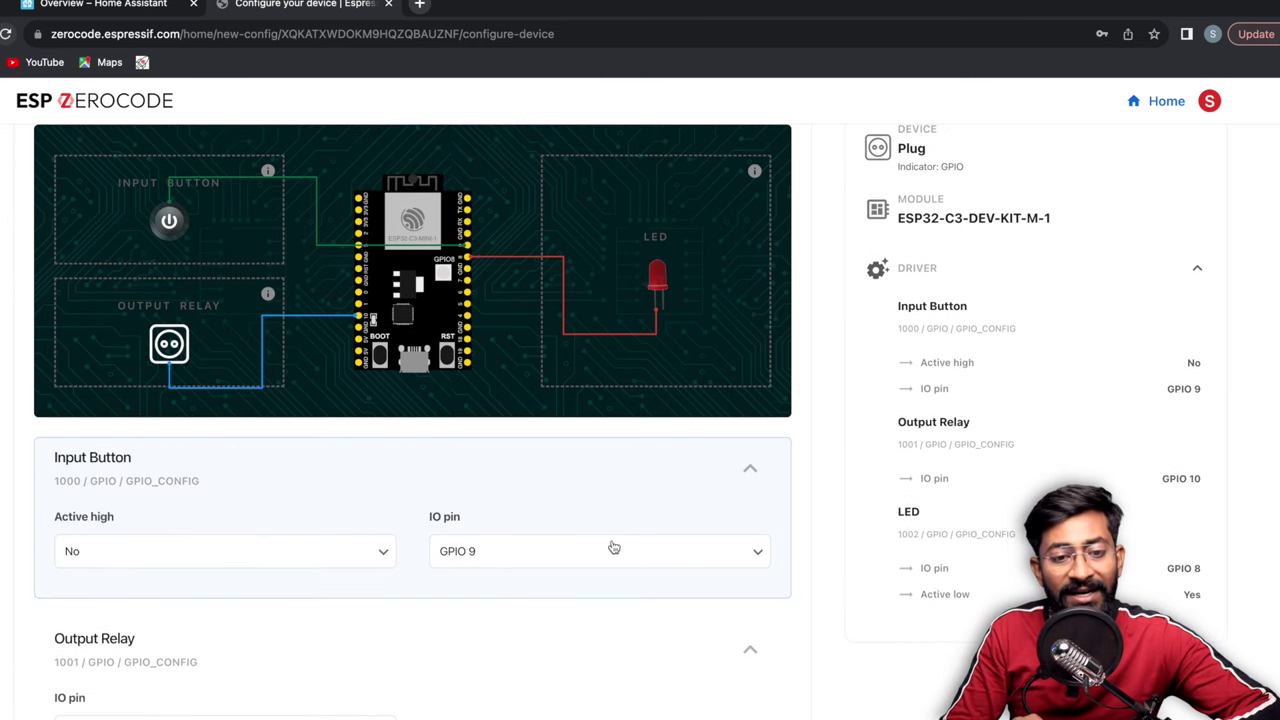
click(609, 549)
click(523, 603)
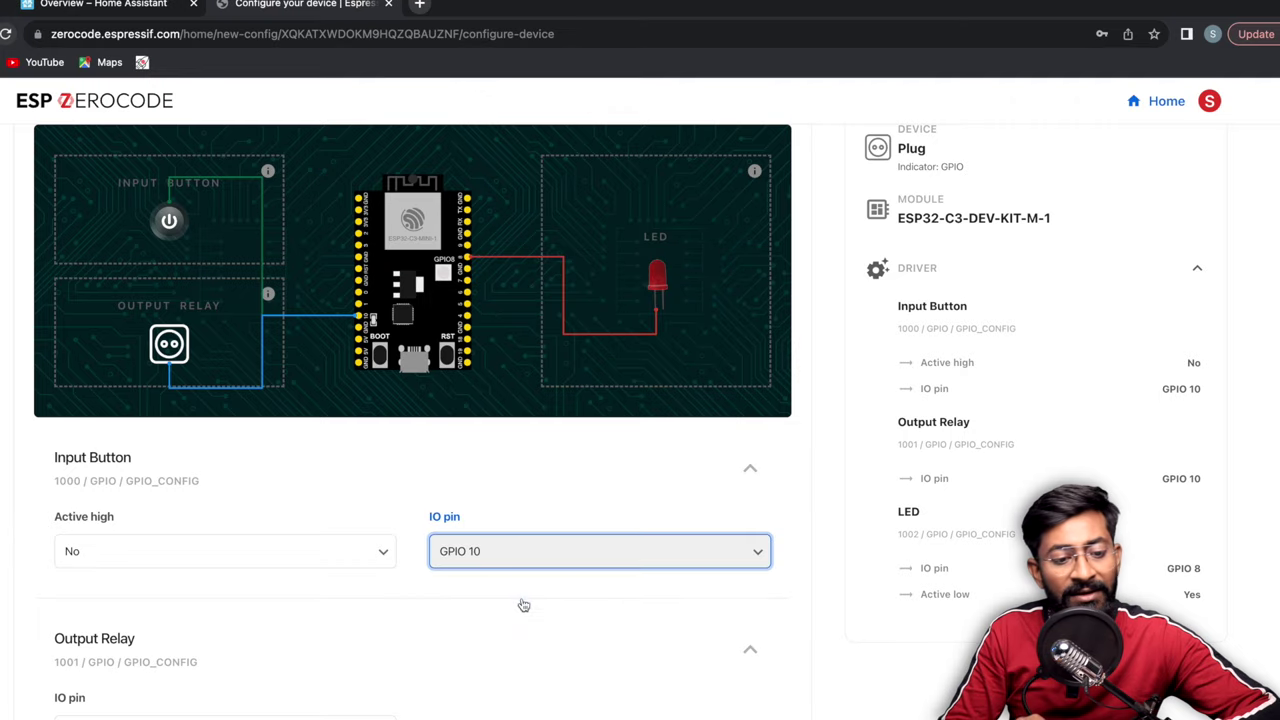
scroll(523, 605, down, 3)
click(360, 560)
click(383, 566)
scroll(300, 575, down, 3)
click(243, 580)
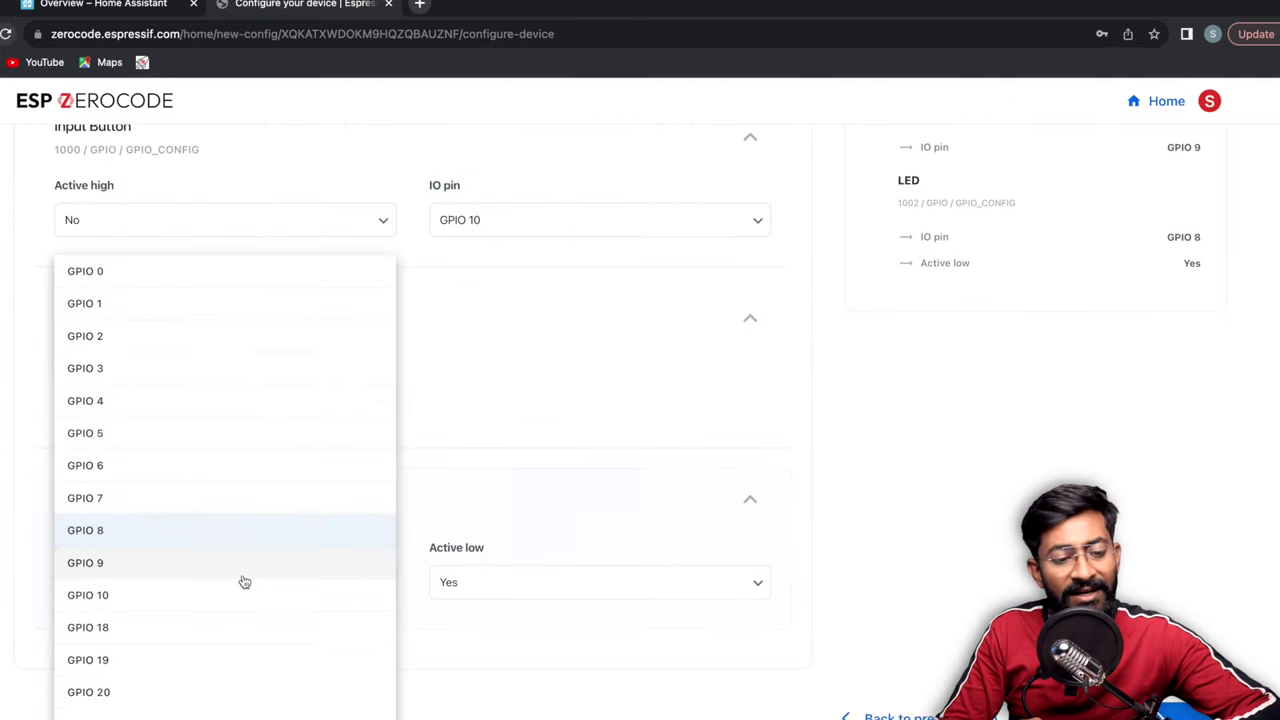
click(157, 533)
scroll(460, 614, up, 2)
scroll(460, 614, down, 3)
click(1200, 630)
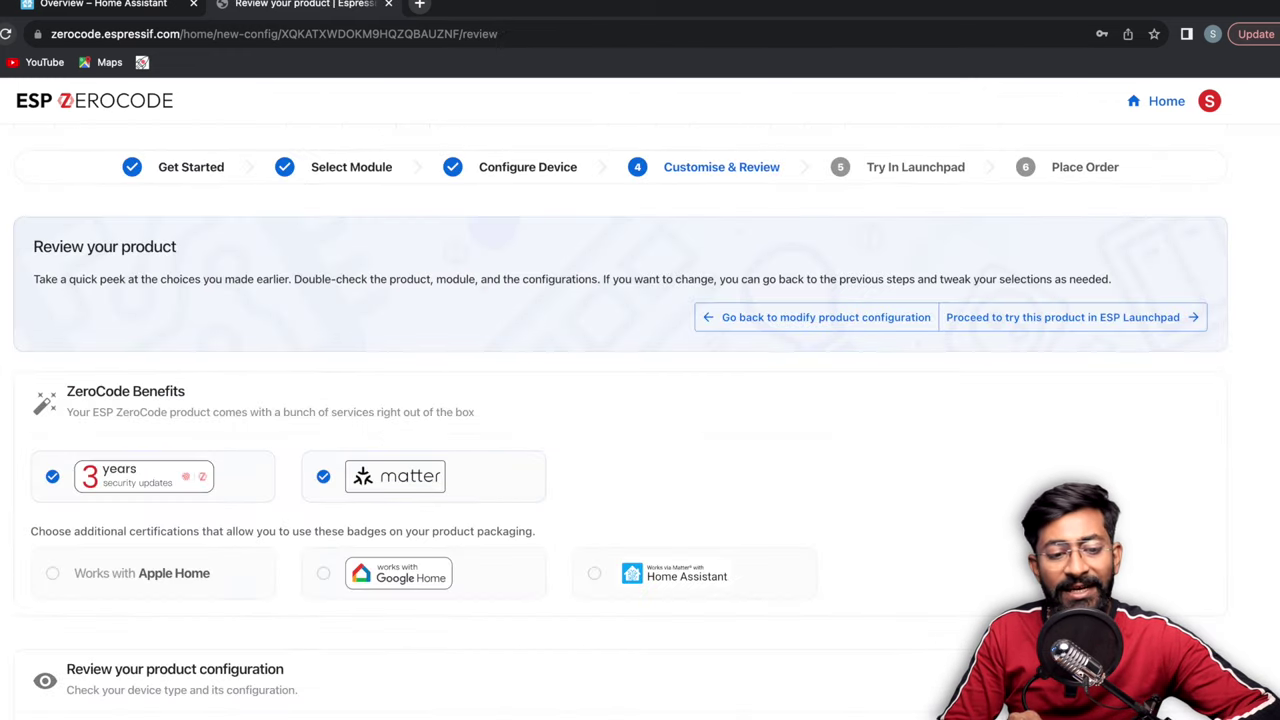
Step: Look over the Customise & Review page, then save the configuration to try it in ESP Launchpad
scroll(822, 509, down, 5)
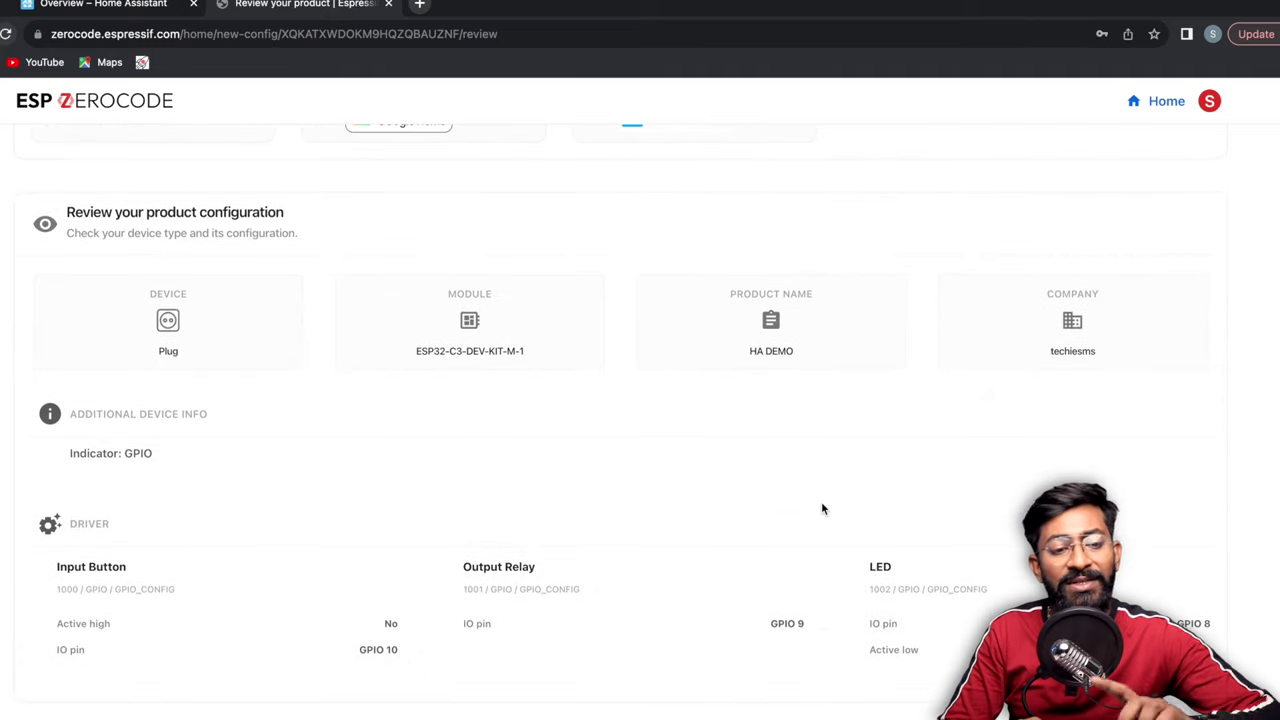
scroll(822, 509, down, 2)
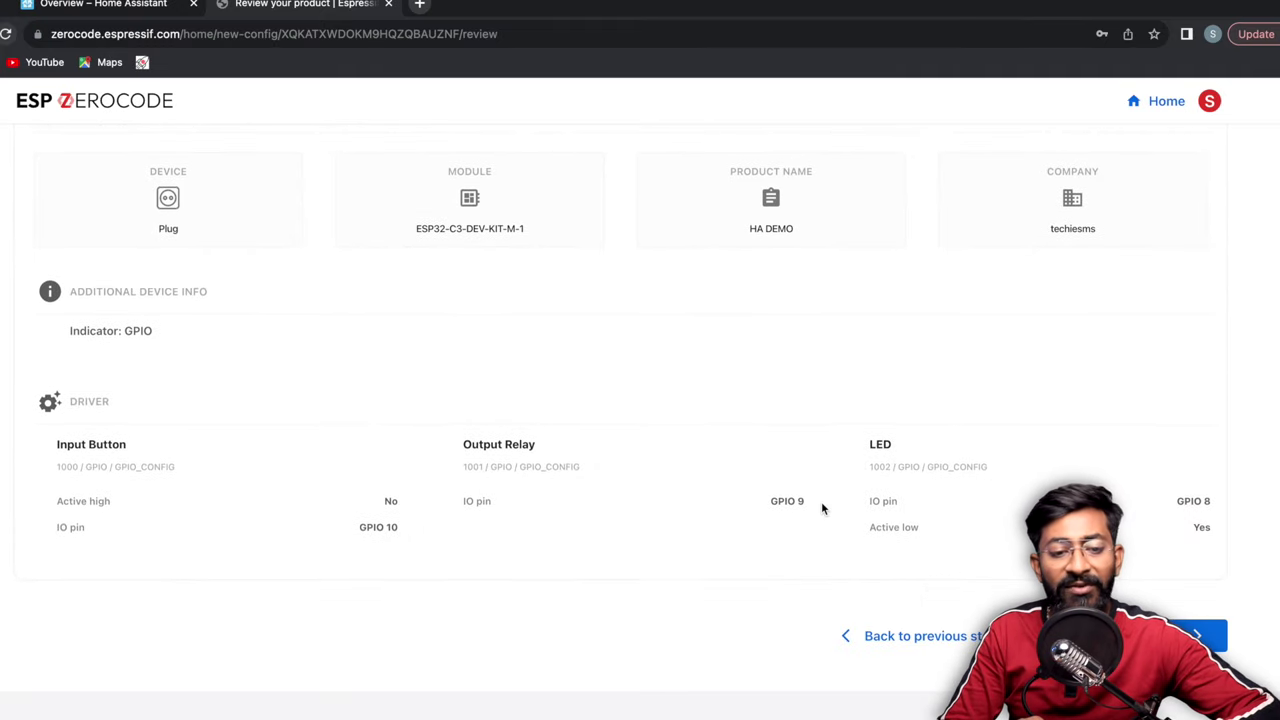
click(1160, 607)
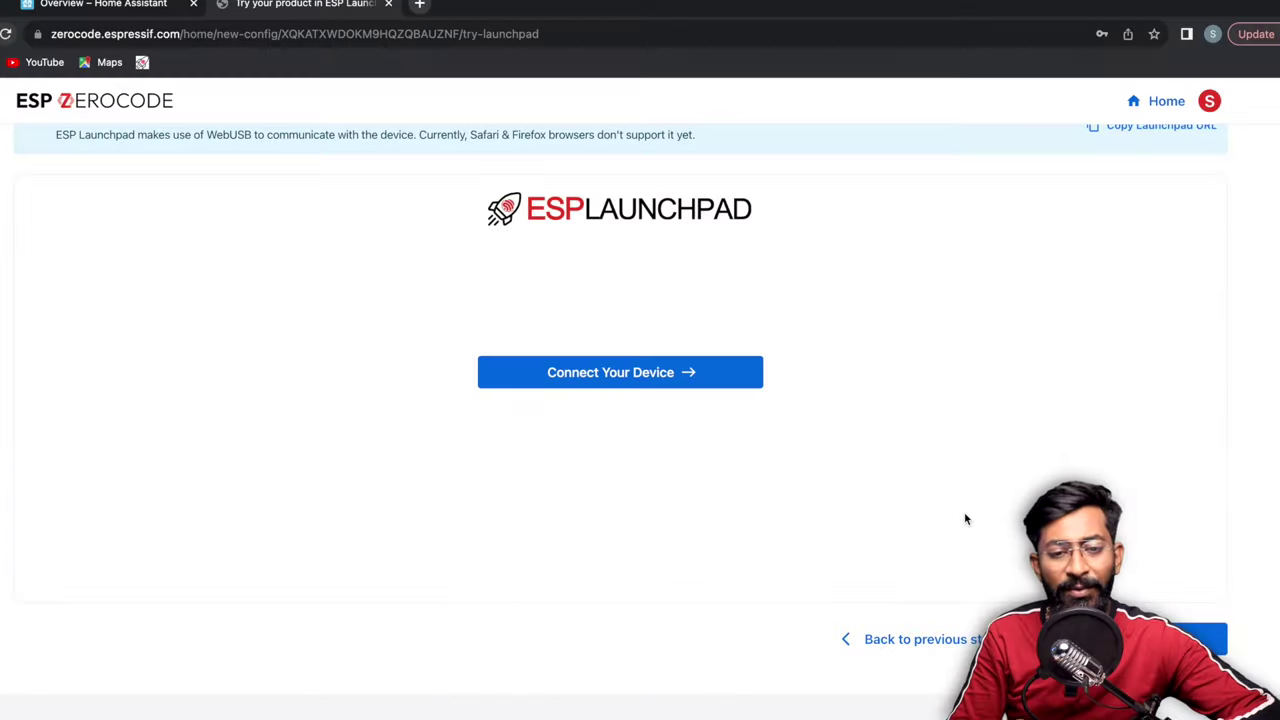
Step: Flash the board through the USB JTAG/serial debug unit port and view its Matter QR code
click(620, 373)
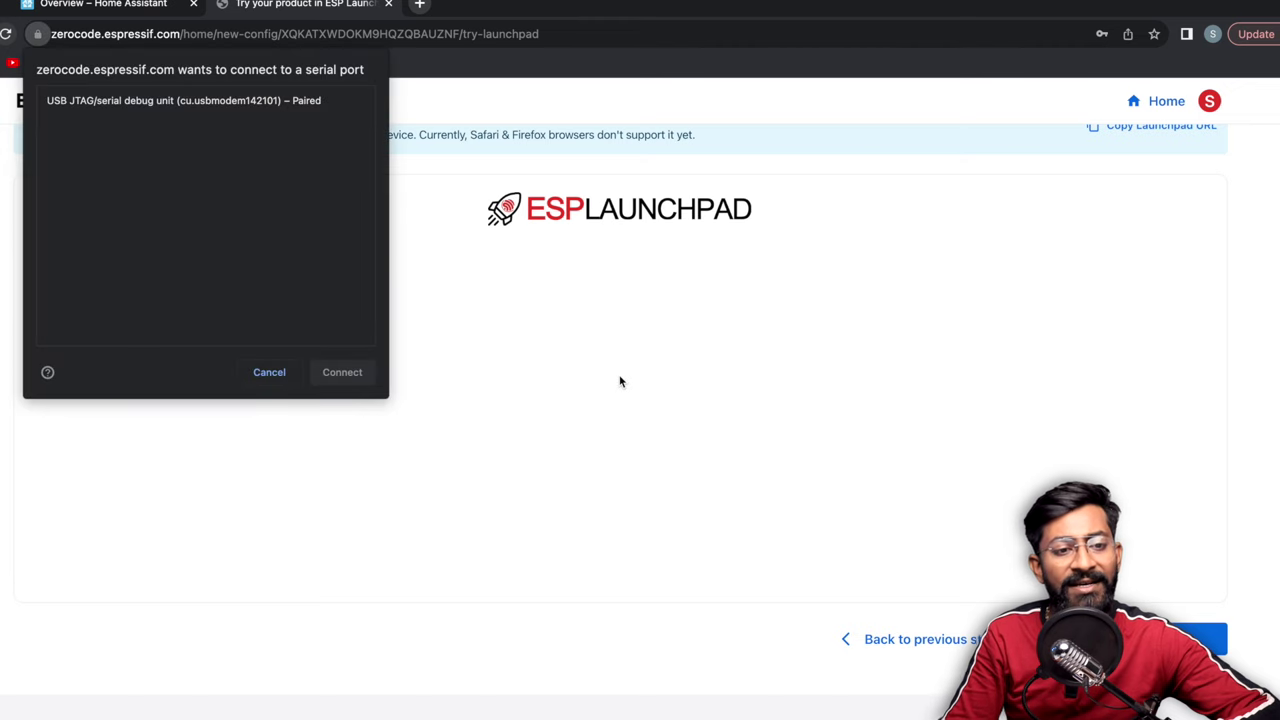
click(167, 112)
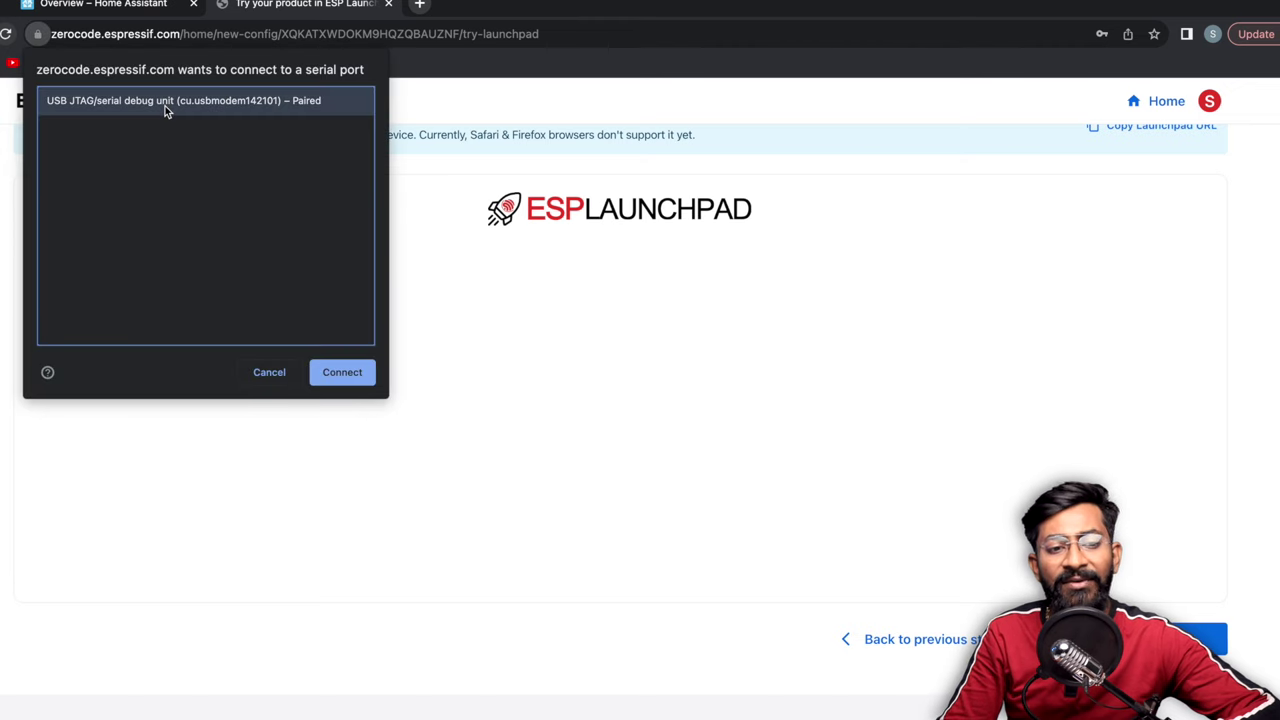
click(342, 372)
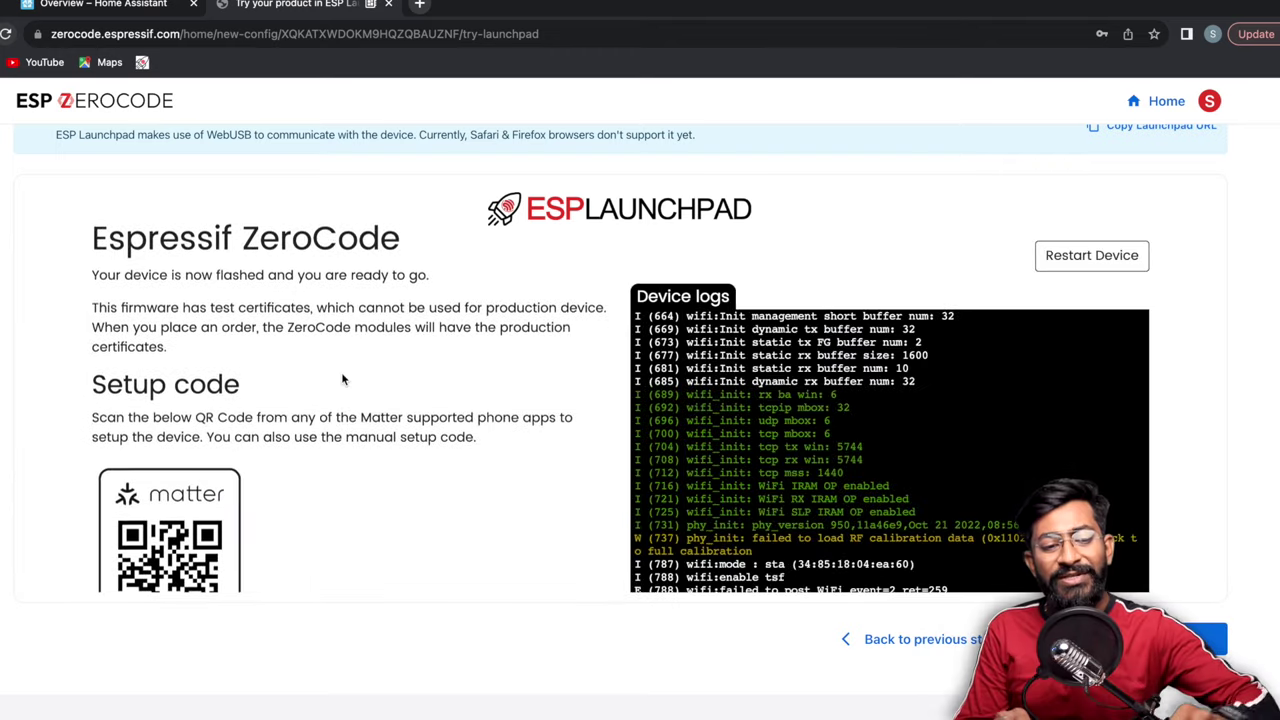
scroll(341, 378, down, 3)
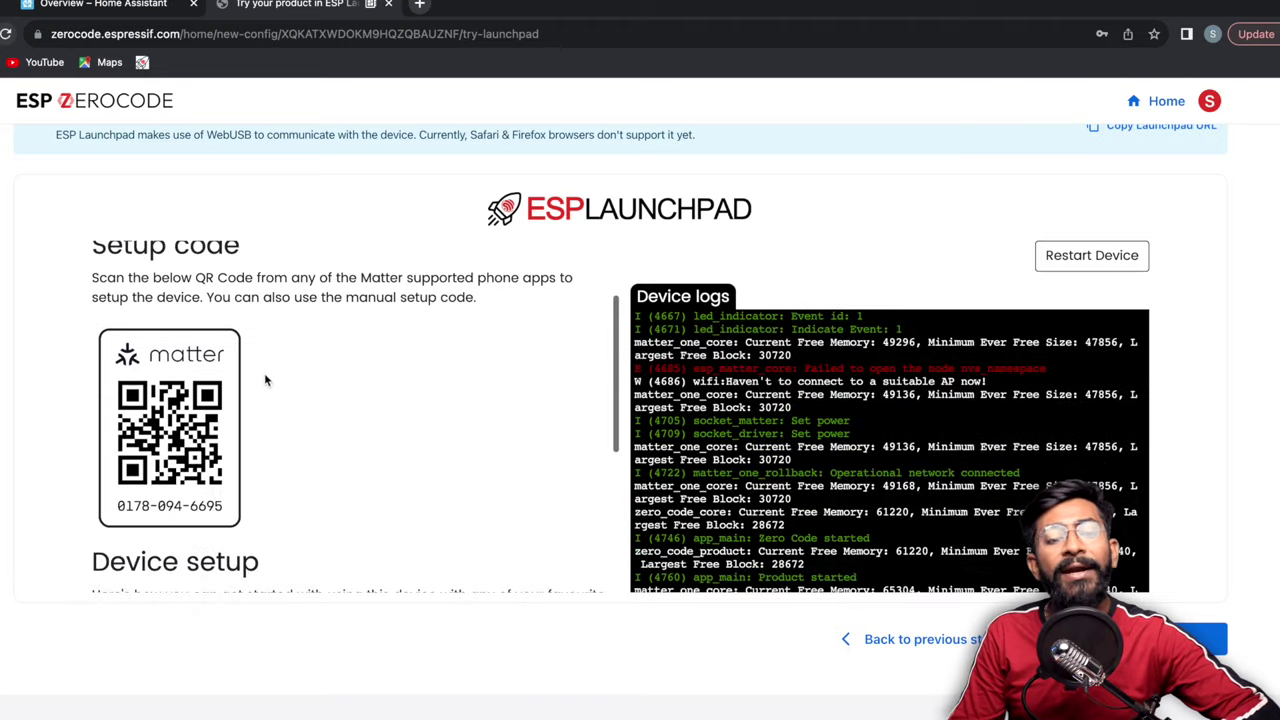